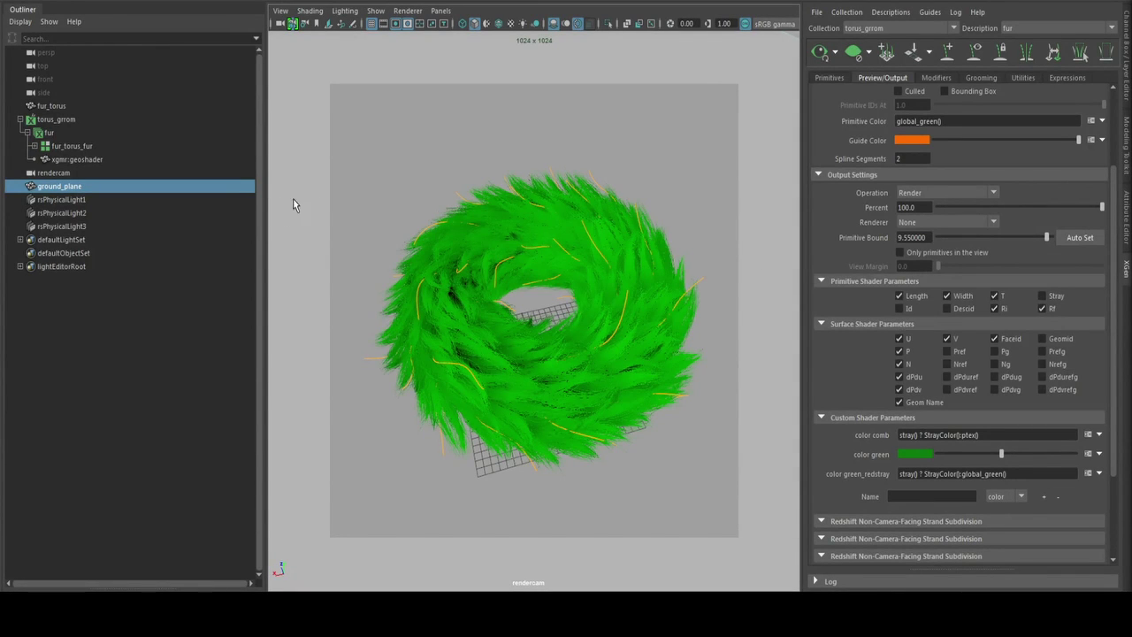
# Step: Select the fur_torus_fur description under torus_grrom > fur in the Outliner
pyautogui.click(63, 151)
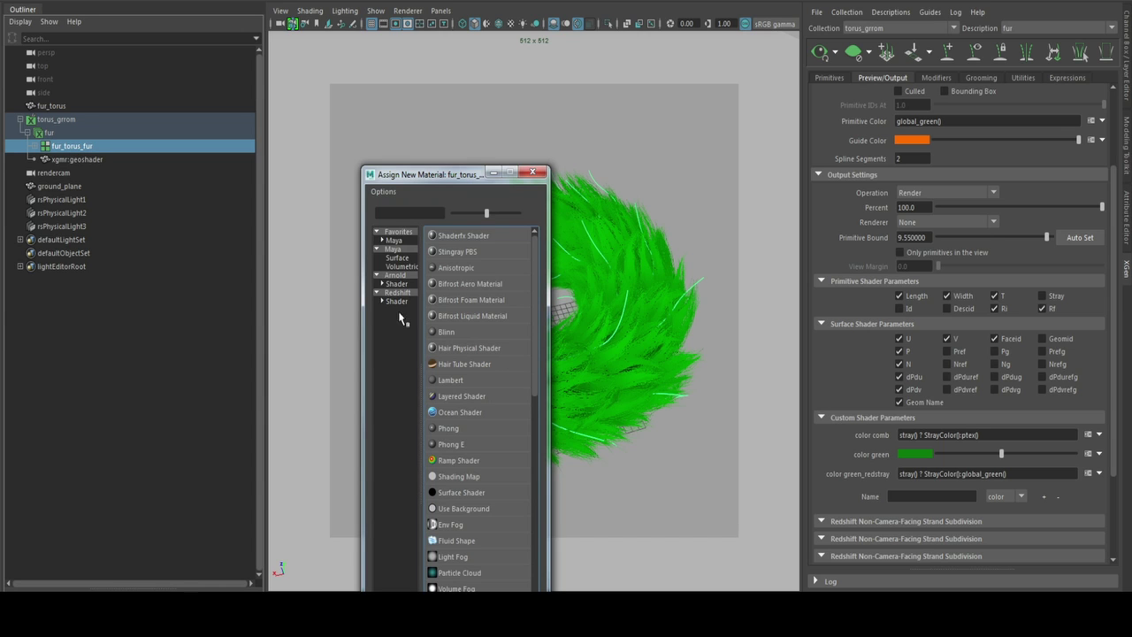
# Step: Assign a new RedshiftHair shader, rsHair3, to fur_torus_fur and bring up the Node Editor
pyautogui.click(395, 302)
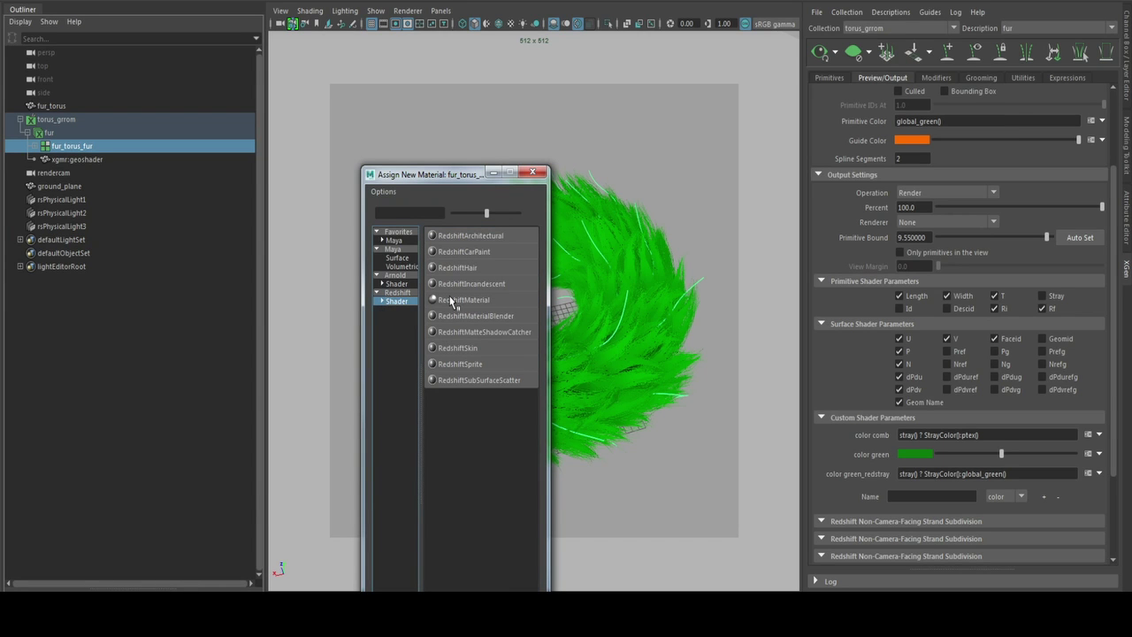
pyautogui.click(467, 272)
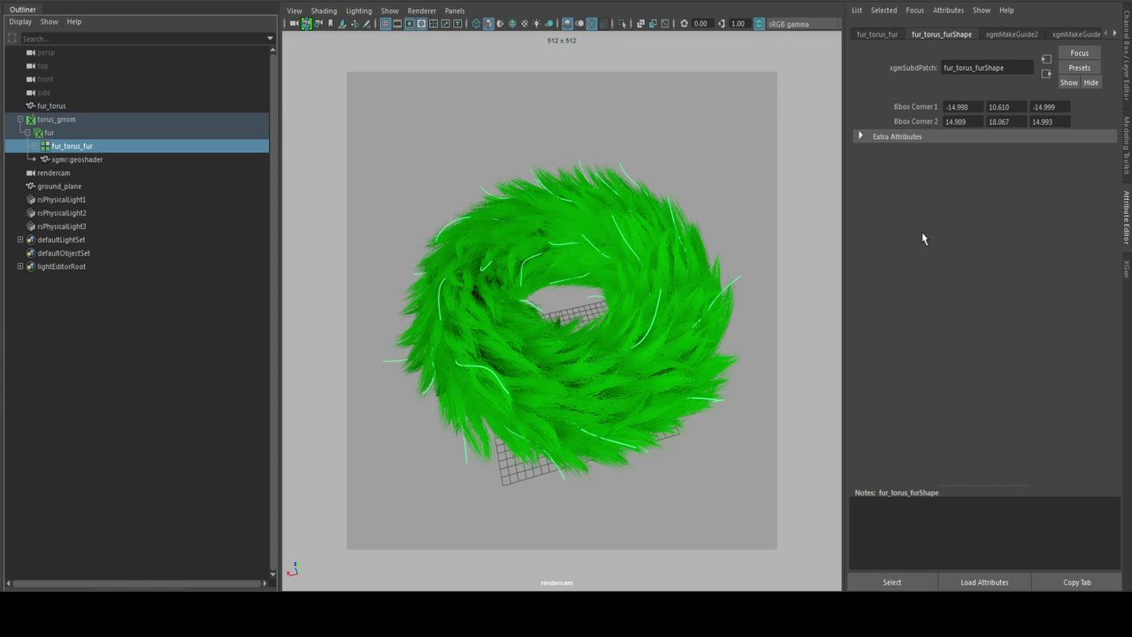
pyautogui.click(891, 36)
pyautogui.click(193, 85)
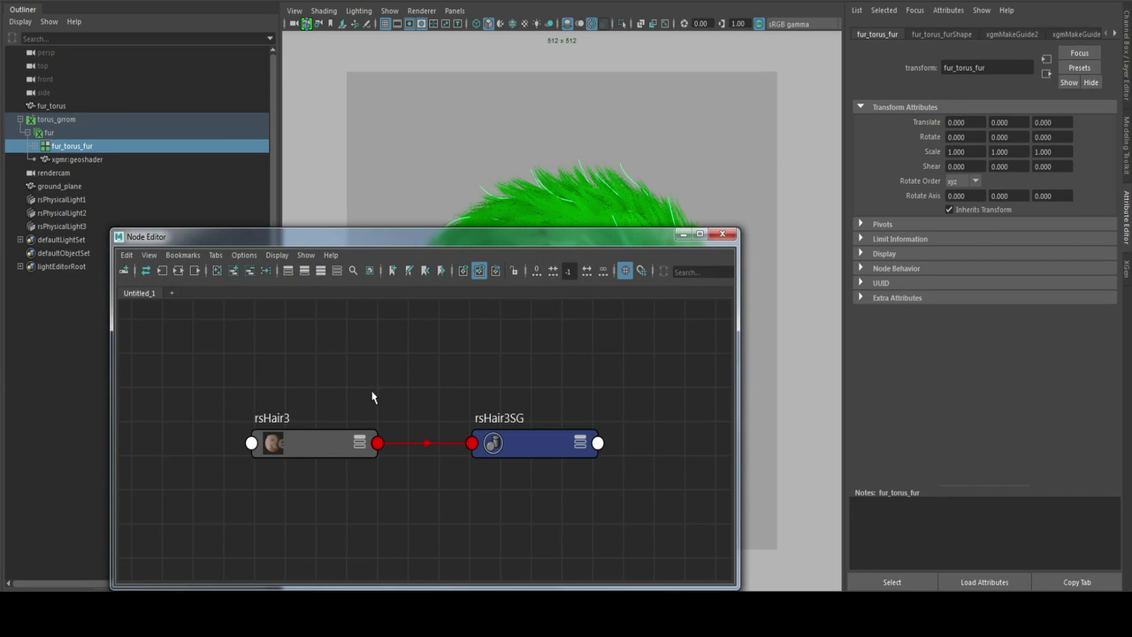
# Step: Load the rsHair3 shader network into the Node Editor and arrange the graph
pyautogui.click(316, 435)
pyautogui.moveTo(314, 435); pyautogui.dragTo(314, 415)
pyautogui.moveTo(398, 236); pyautogui.dragTo(300, 191)
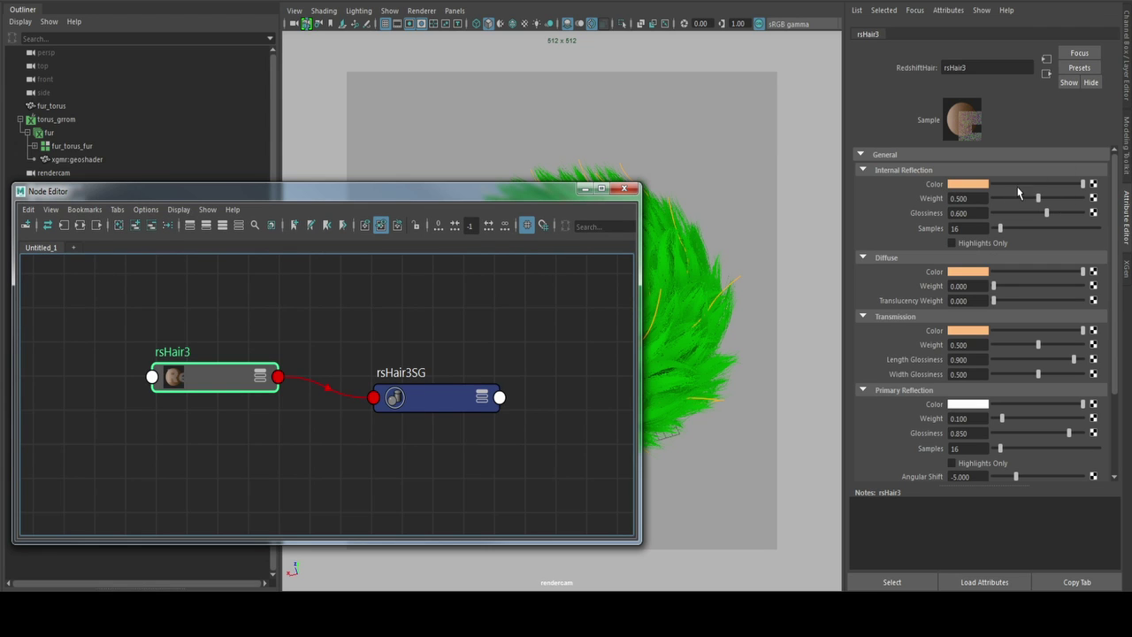
# Step: Make internal reflection black, darken transmission, raise diffuse weight to 0.877, and test render
pyautogui.moveTo(1082, 184); pyautogui.dragTo(992, 184)
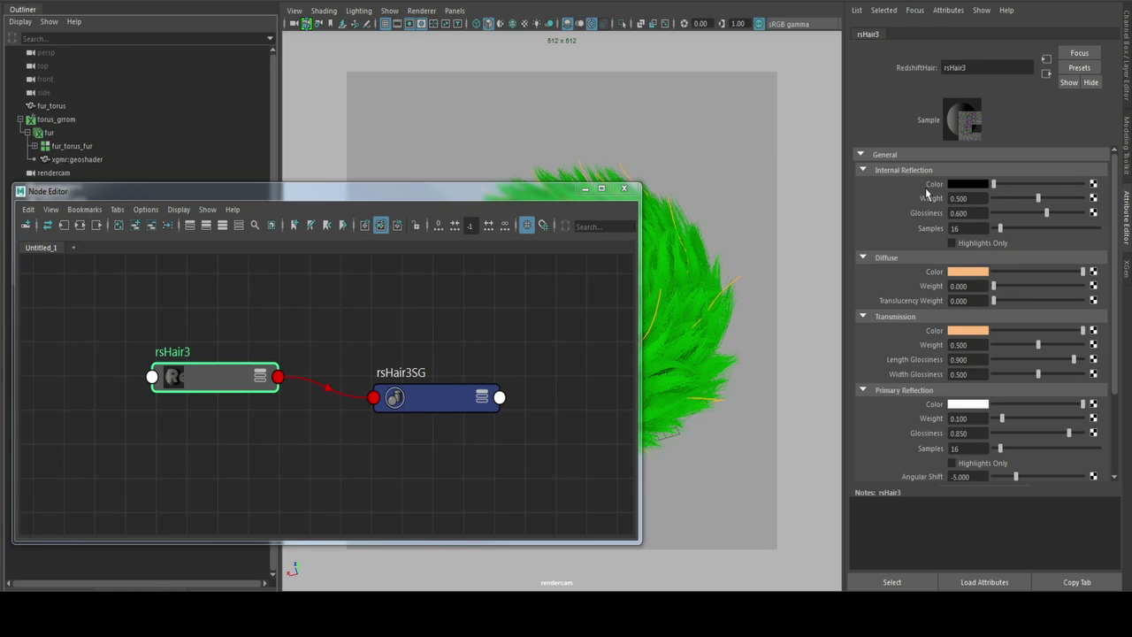
pyautogui.moveTo(1068, 330); pyautogui.dragTo(931, 340)
pyautogui.moveTo(994, 287); pyautogui.dragTo(1067, 297)
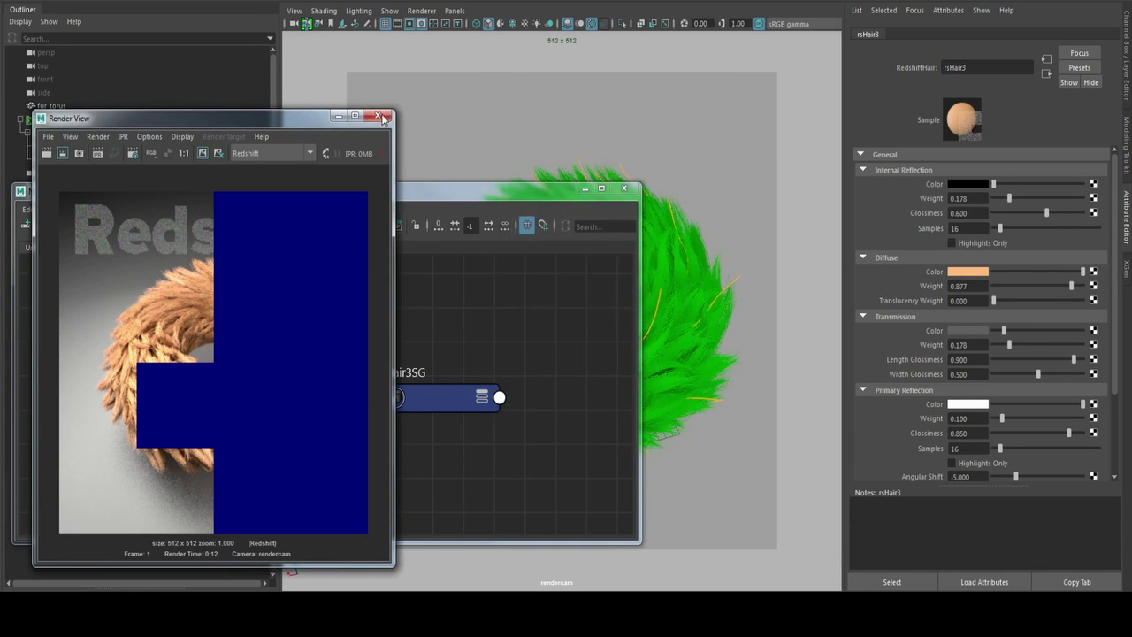
pyautogui.click(378, 115)
# Step: Rearrange the rsHair3 and rsHair3SG nodes in the Node Editor
pyautogui.moveTo(230, 389); pyautogui.dragTo(251, 381)
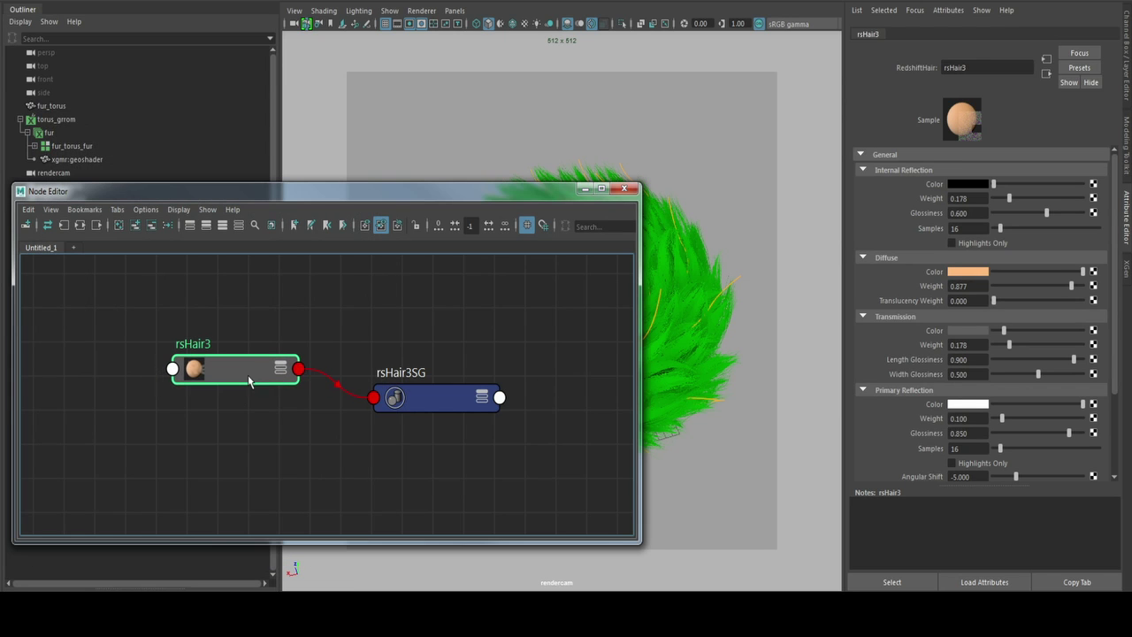
pyautogui.moveTo(437, 398); pyautogui.dragTo(517, 410)
pyautogui.moveTo(252, 375); pyautogui.dragTo(298, 375)
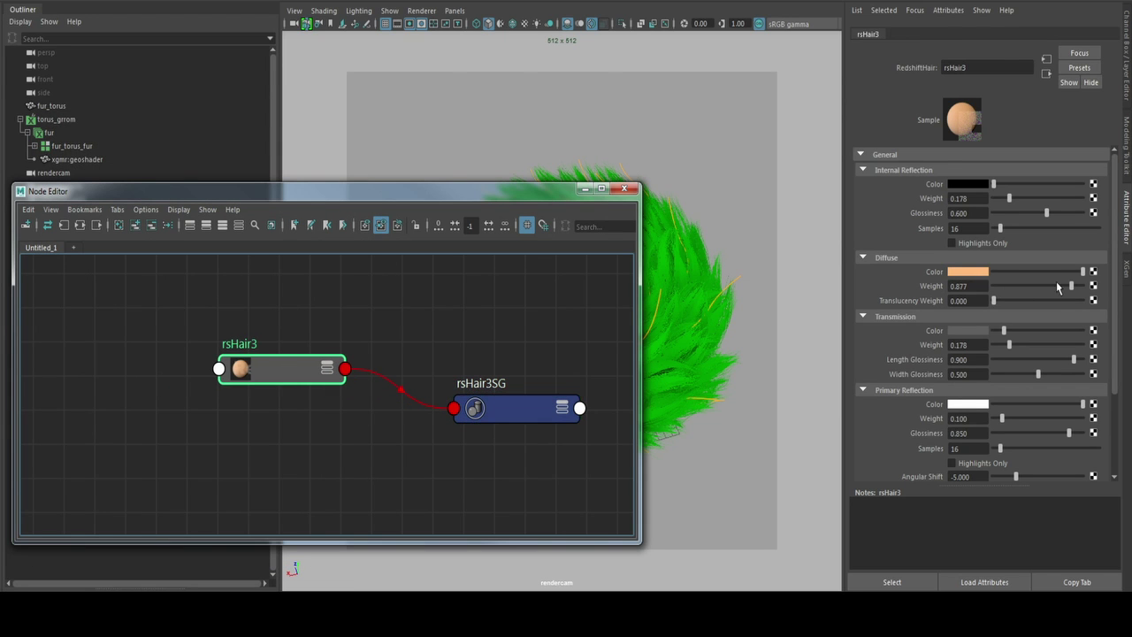
# Step: List the Redshift Shader Utility nodes for mapping rsHair3's Diffuse Color
pyautogui.click(1094, 273)
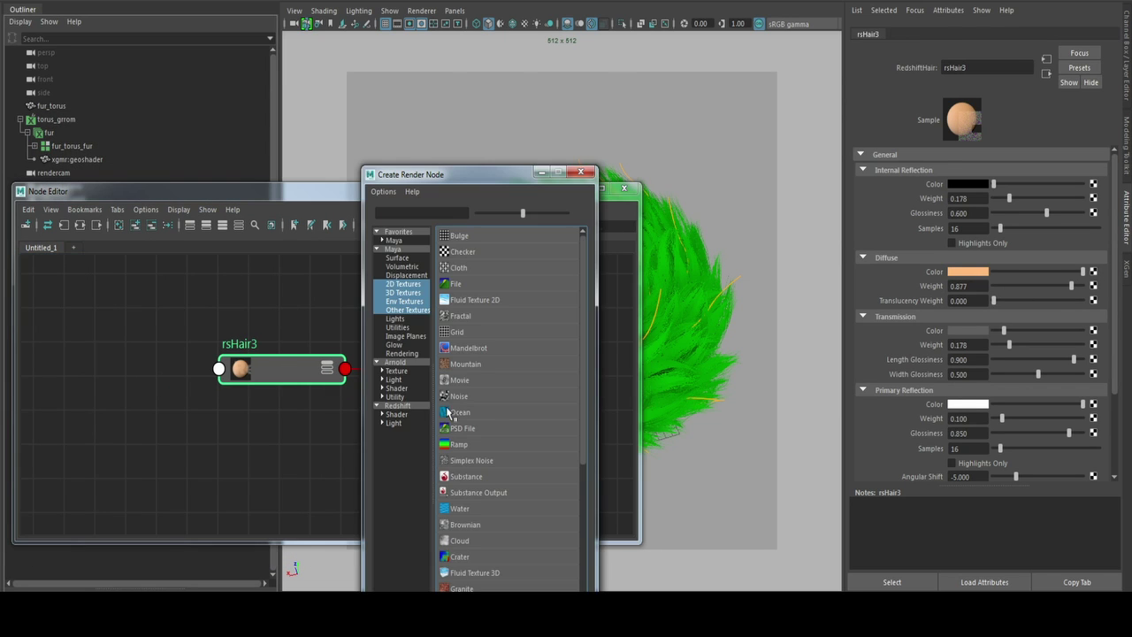
pyautogui.click(389, 414)
pyautogui.click(382, 415)
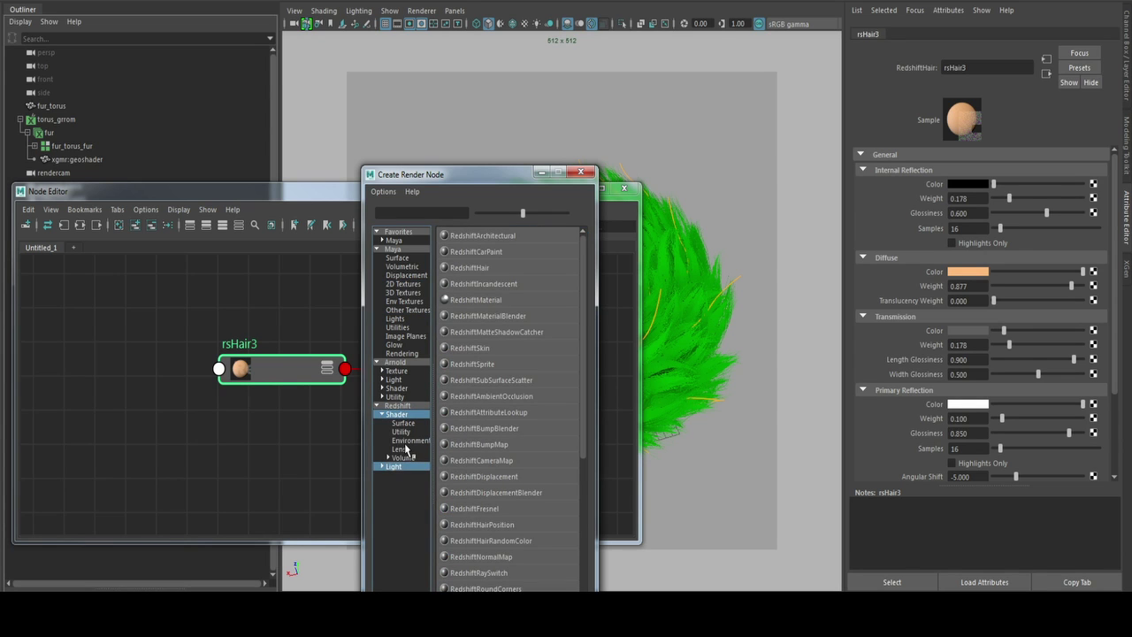
pyautogui.click(401, 433)
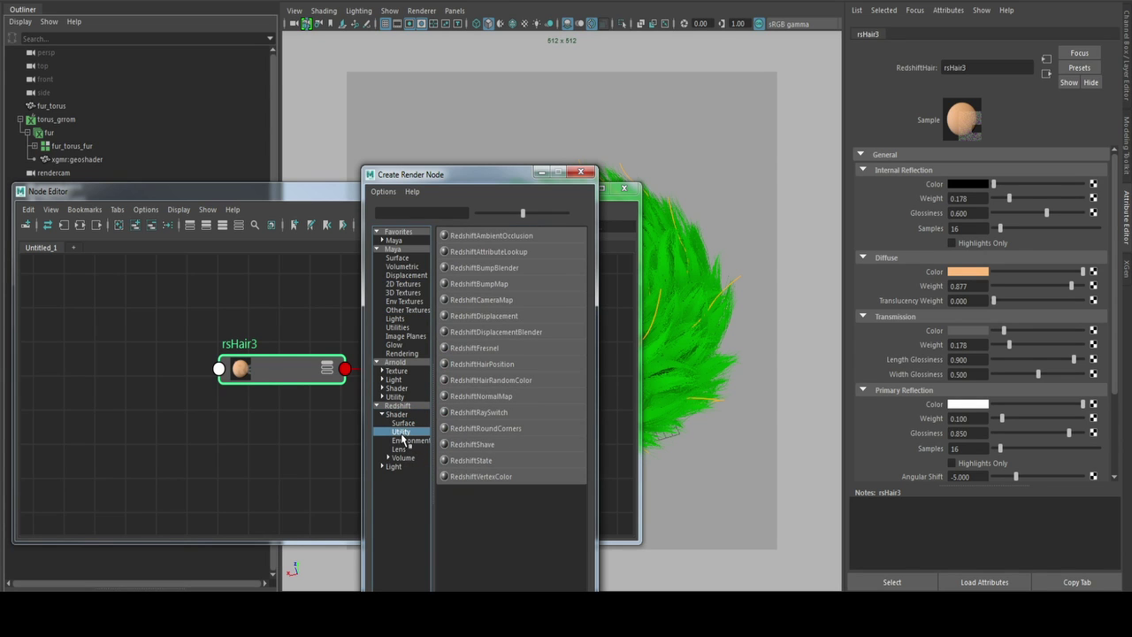
# Step: Connect a RedshiftAttributeLookup, rsAttributeLookup4, reading 'green' into rsHair3's diffuse colour and tidy nodes
pyautogui.click(490, 252)
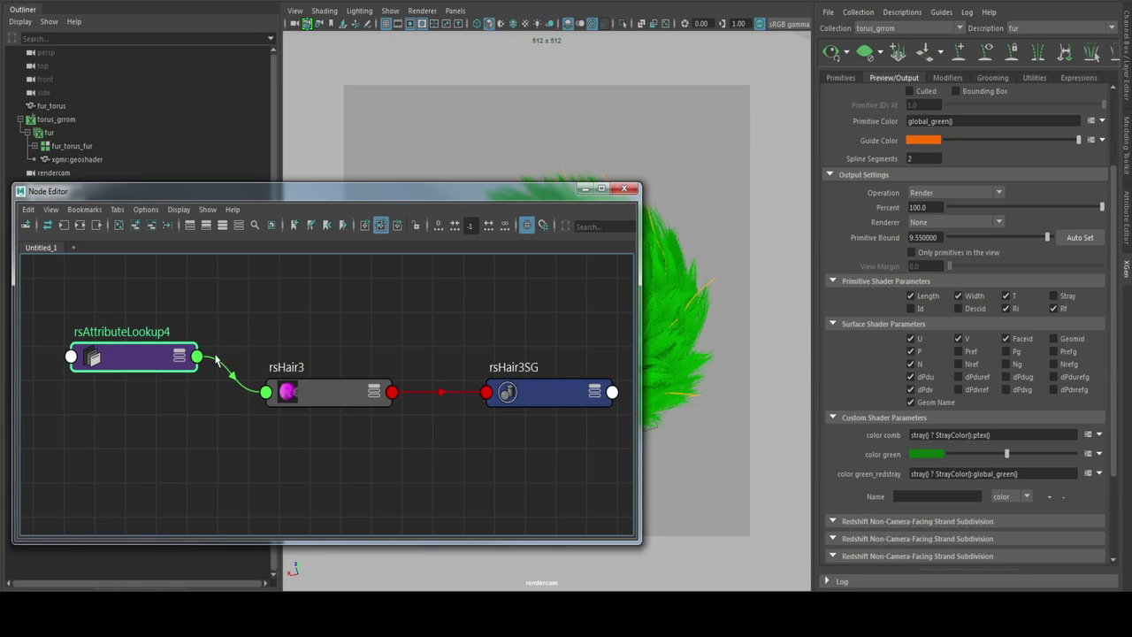
pyautogui.doubleClick(144, 361)
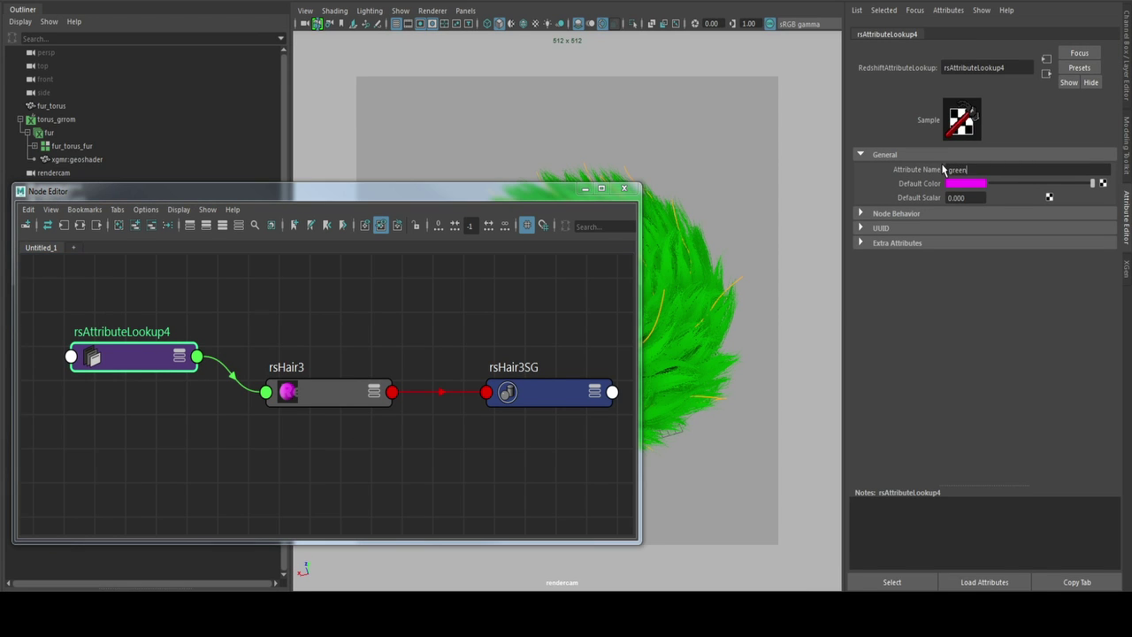
pyautogui.click(566, 294)
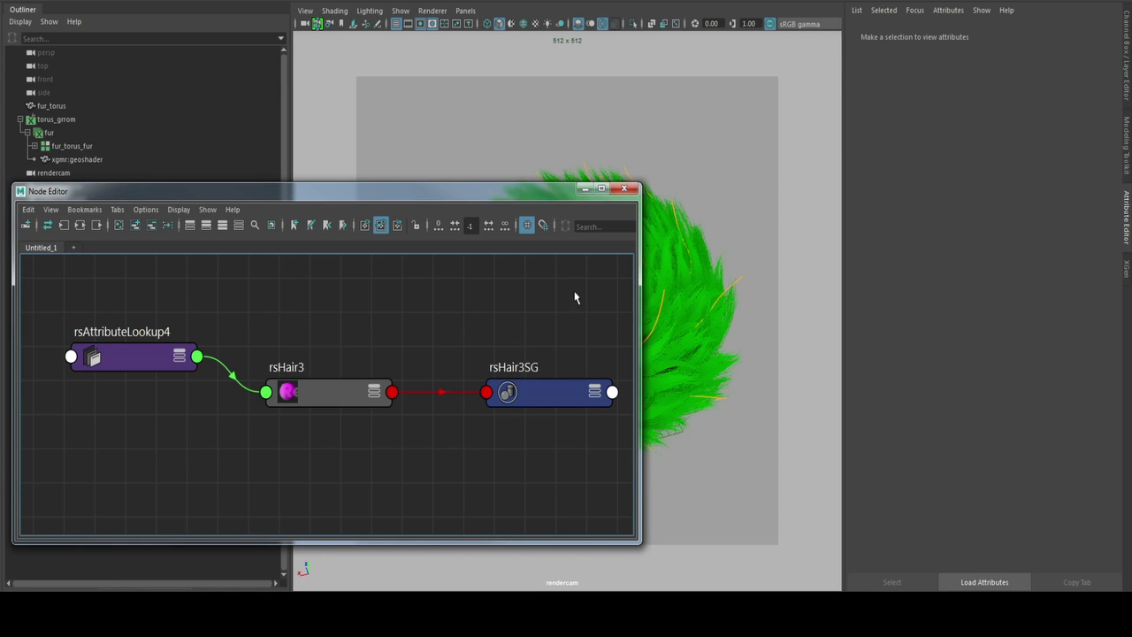
pyautogui.click(1122, 275)
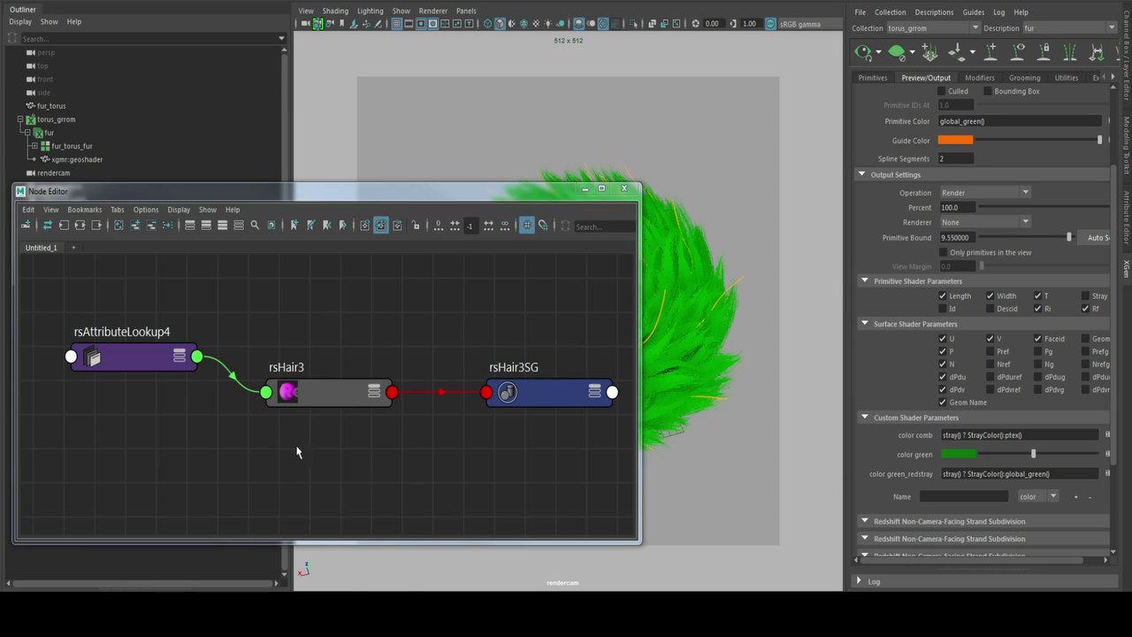
pyautogui.moveTo(133, 357); pyautogui.dragTo(133, 413)
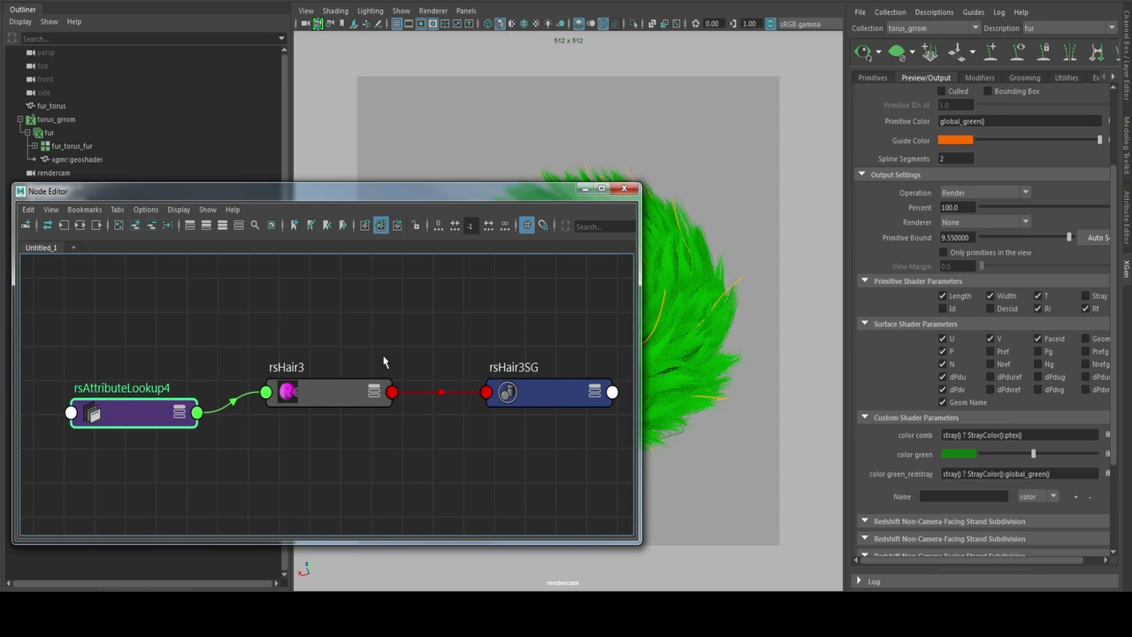
pyautogui.moveTo(336, 391); pyautogui.dragTo(352, 377)
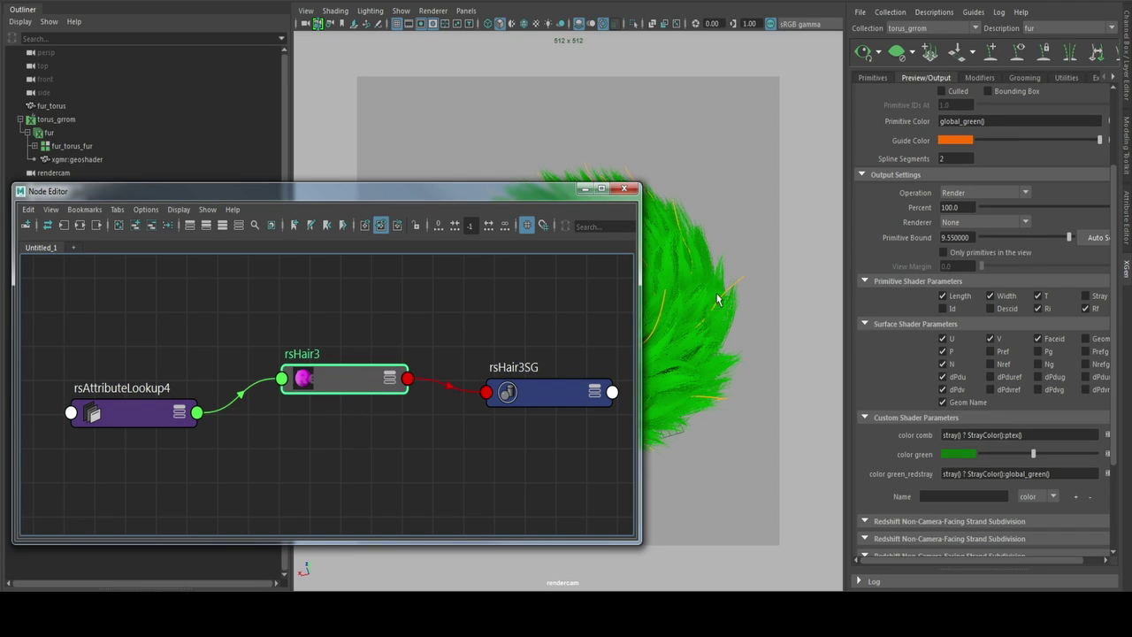
pyautogui.click(933, 13)
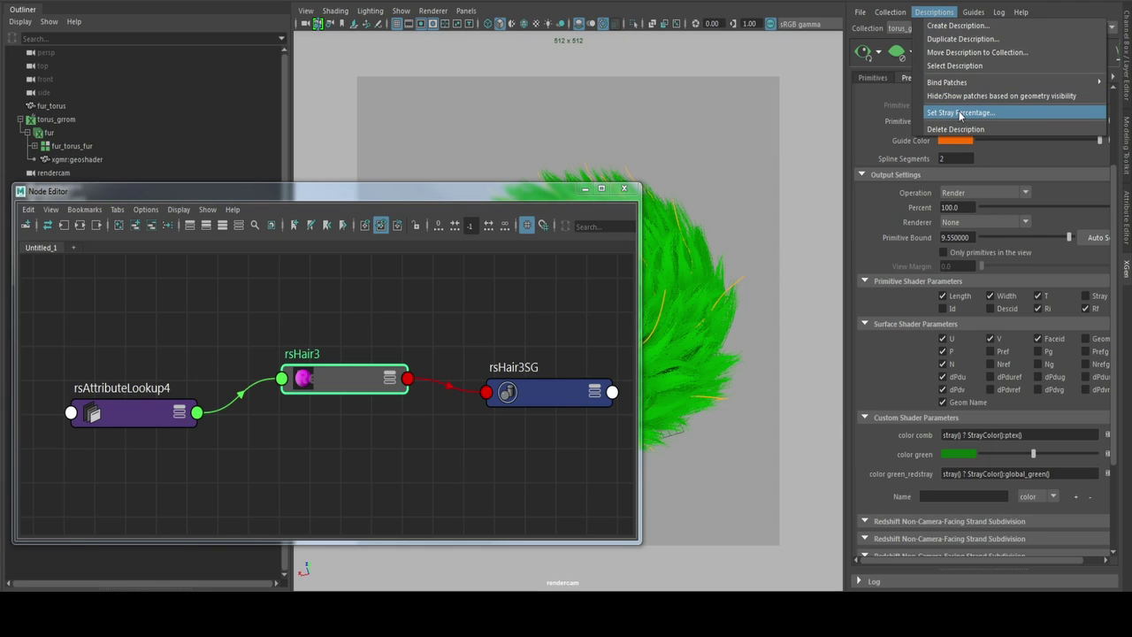
pyautogui.click(963, 111)
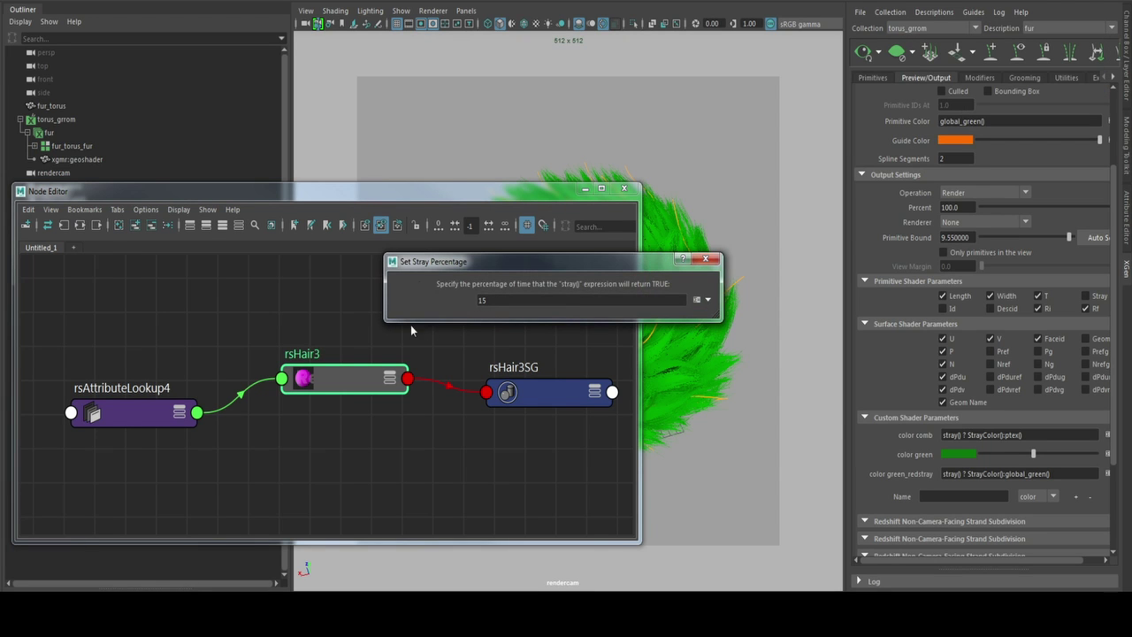
pyautogui.moveTo(554, 262); pyautogui.dragTo(458, 272)
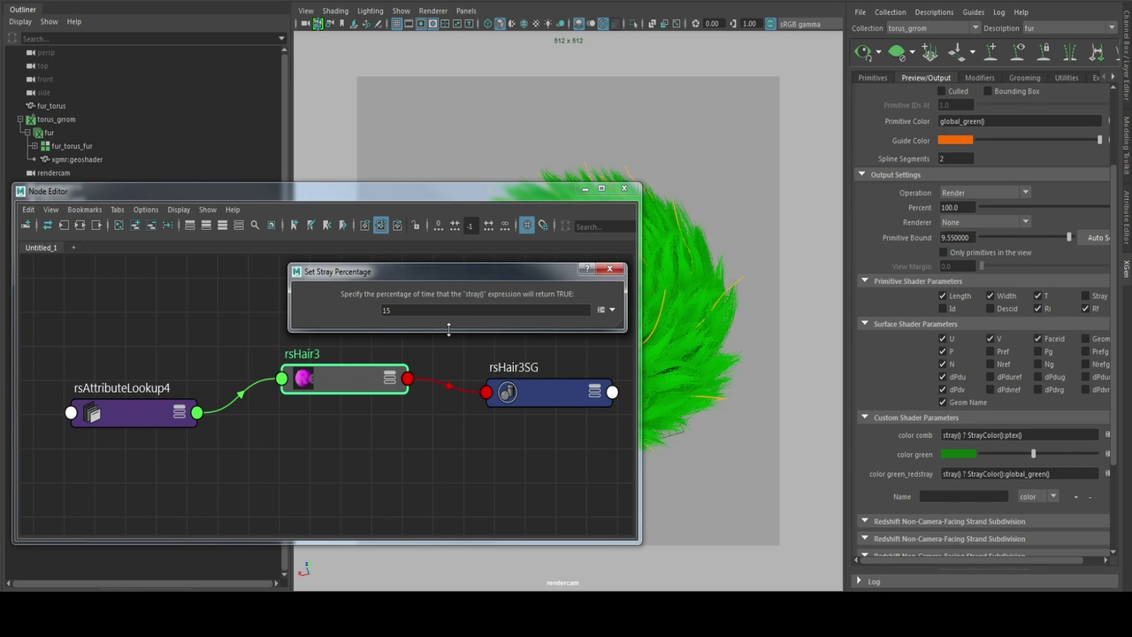
pyautogui.click(610, 267)
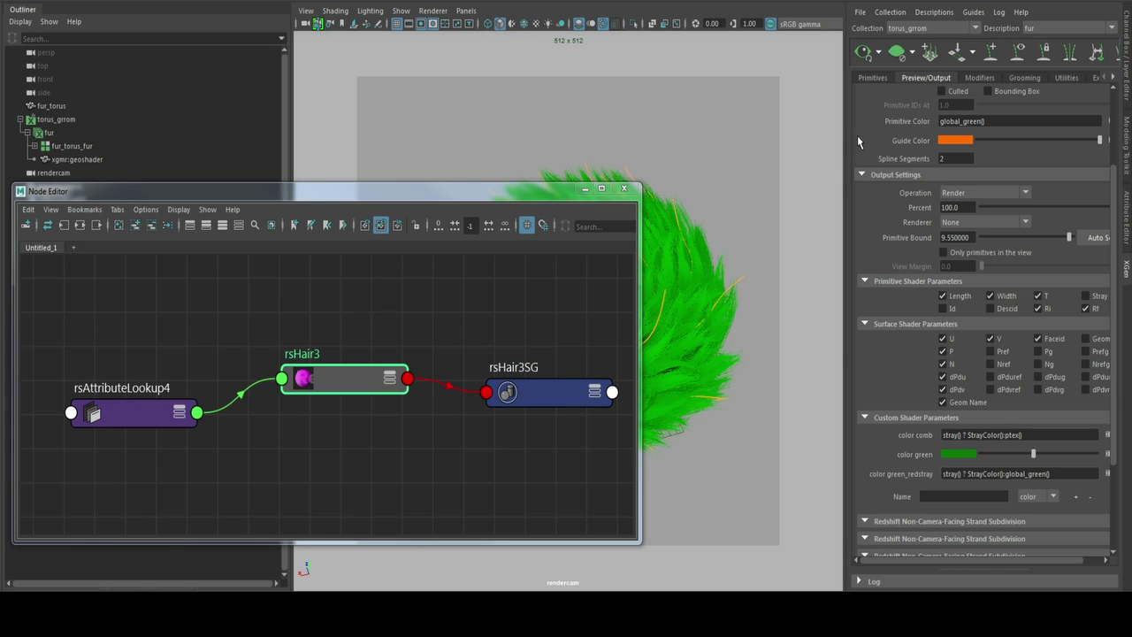
pyautogui.moveTo(857, 135); pyautogui.dragTo(825, 131)
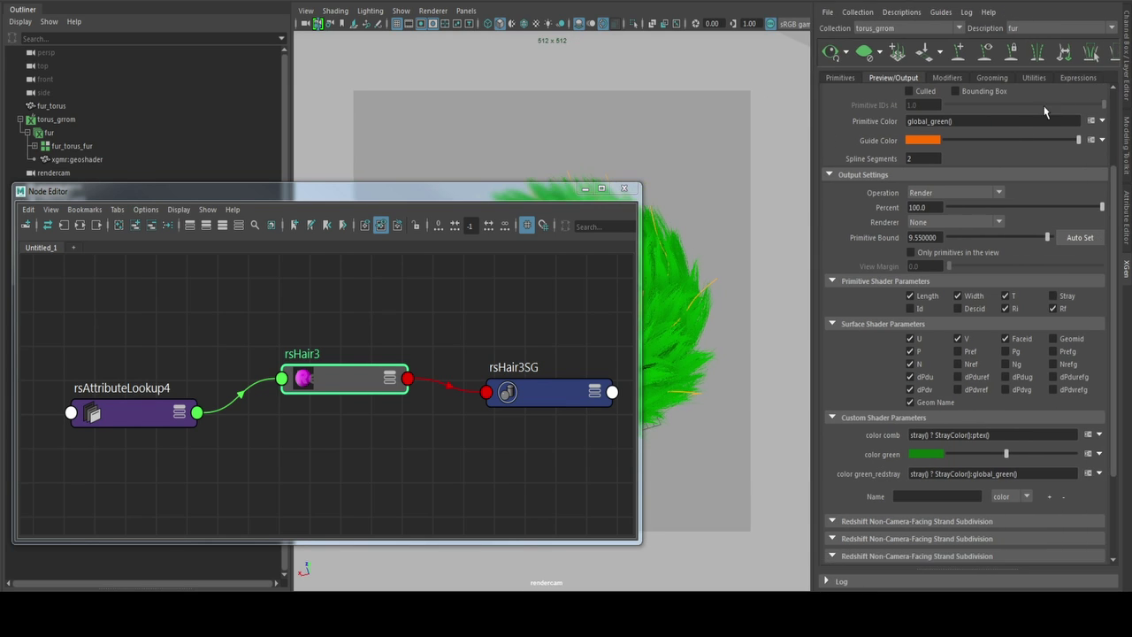
pyautogui.click(1076, 78)
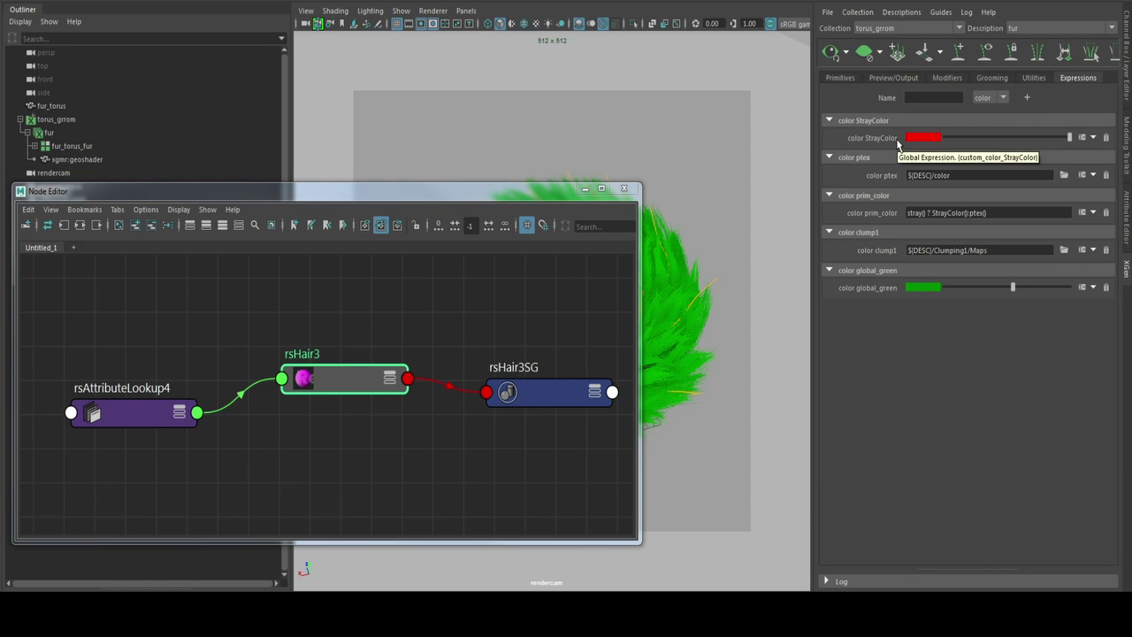
pyautogui.click(893, 78)
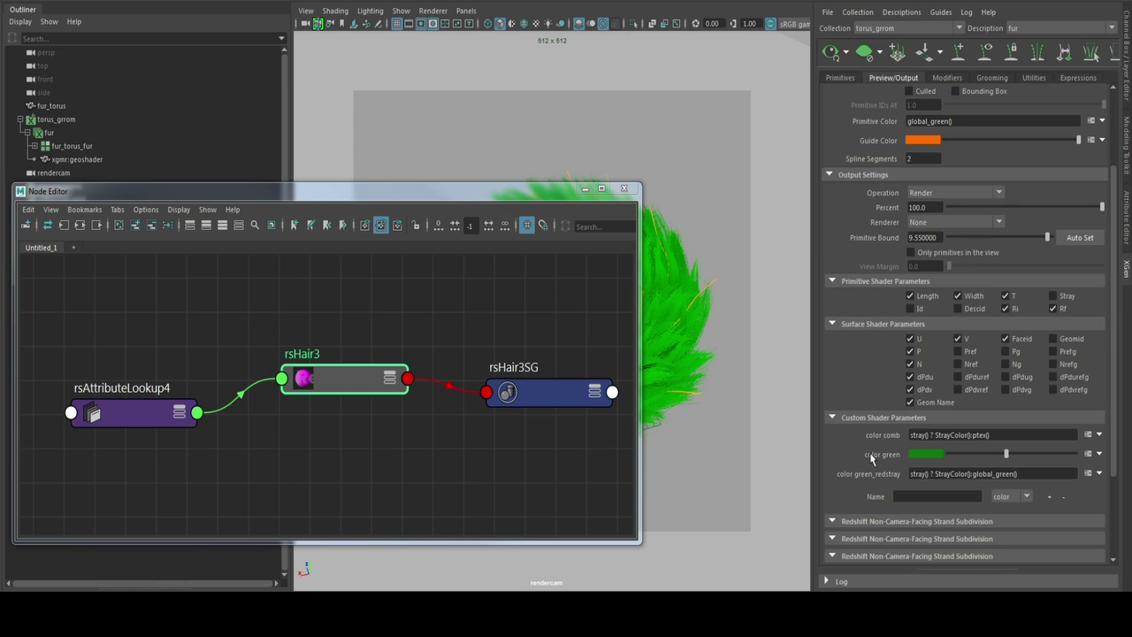
pyautogui.click(1076, 79)
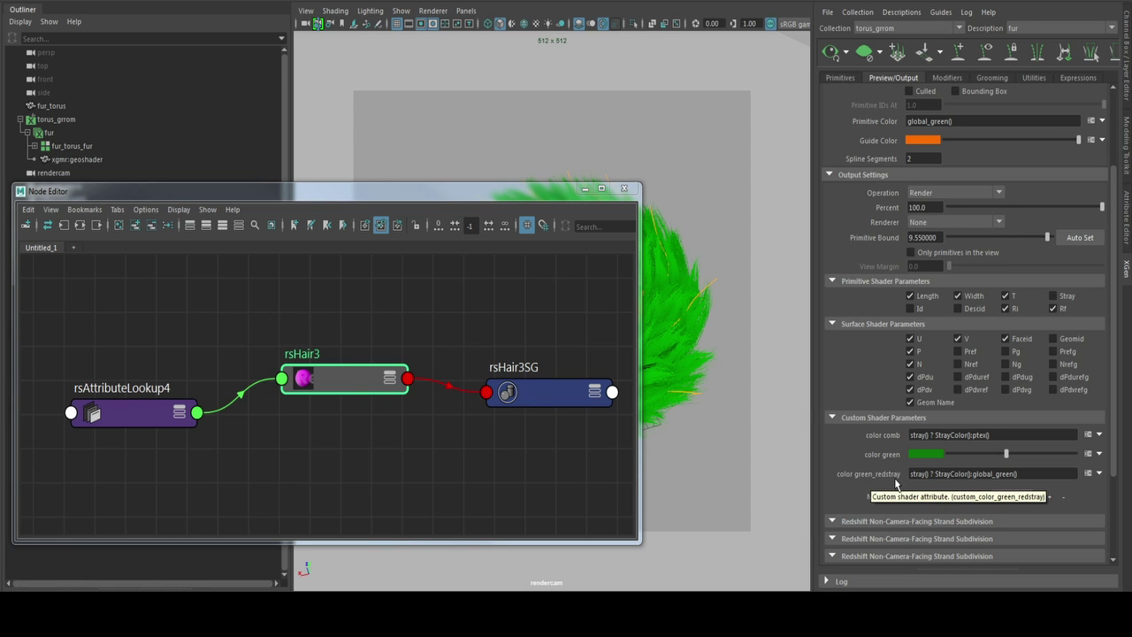
# Step: Change rsAttributeLookup4's Attribute Name to green_redstray
pyautogui.click(144, 417)
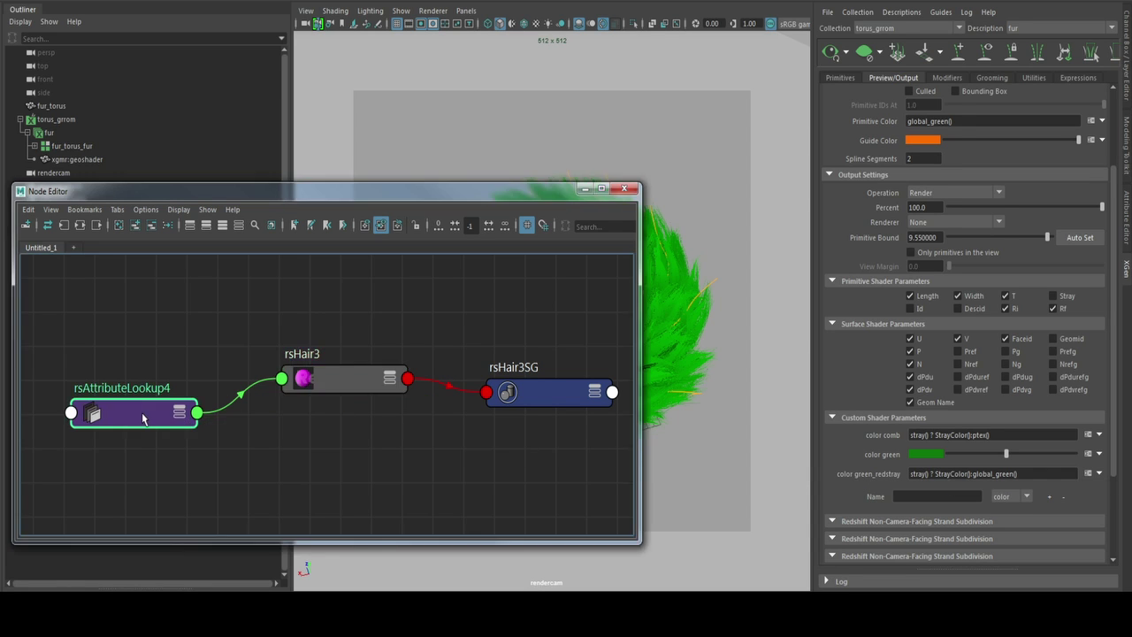
pyautogui.doubleClick(143, 418)
pyautogui.click(976, 168)
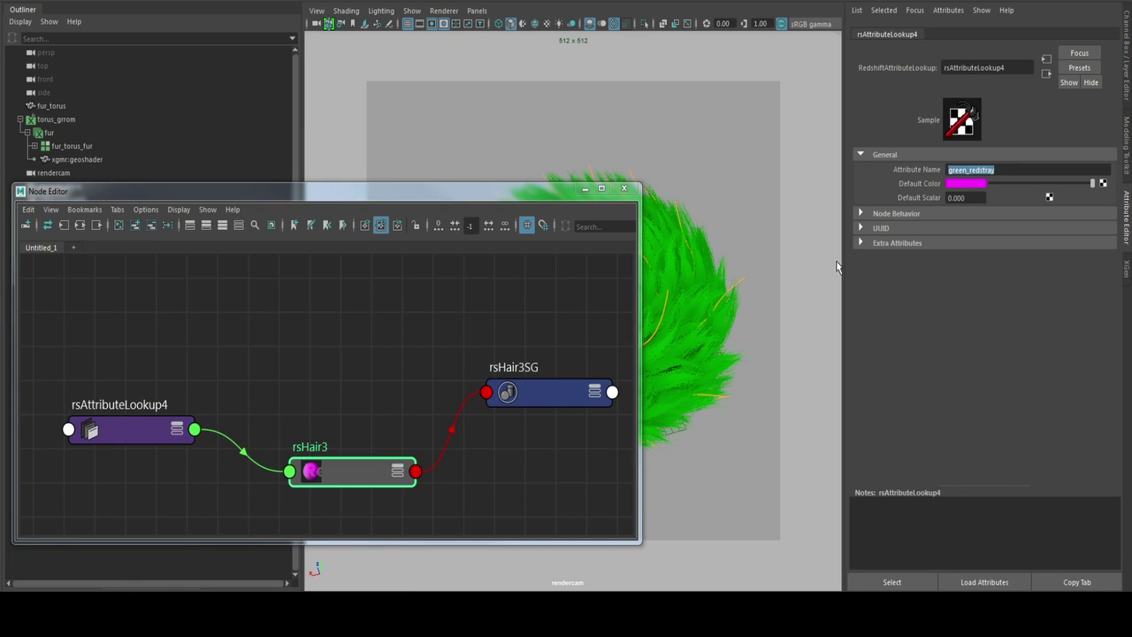
# Step: Break the lookup's connection to rsHair3's Diffuse Color and choose a new node for it
pyautogui.click(331, 470)
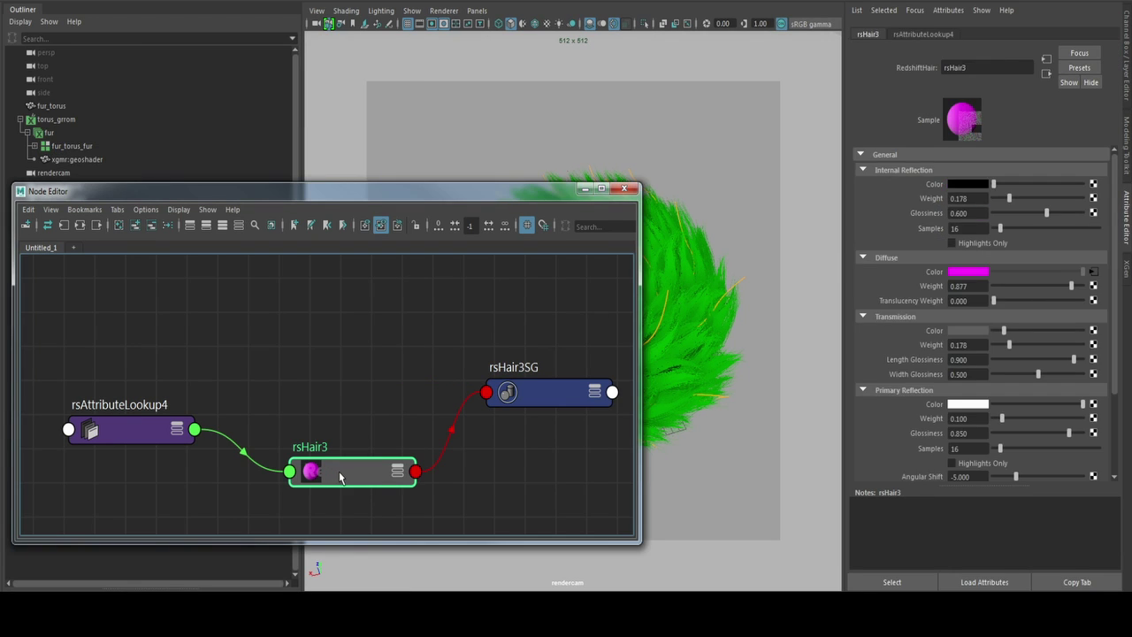
pyautogui.rightClick(946, 274)
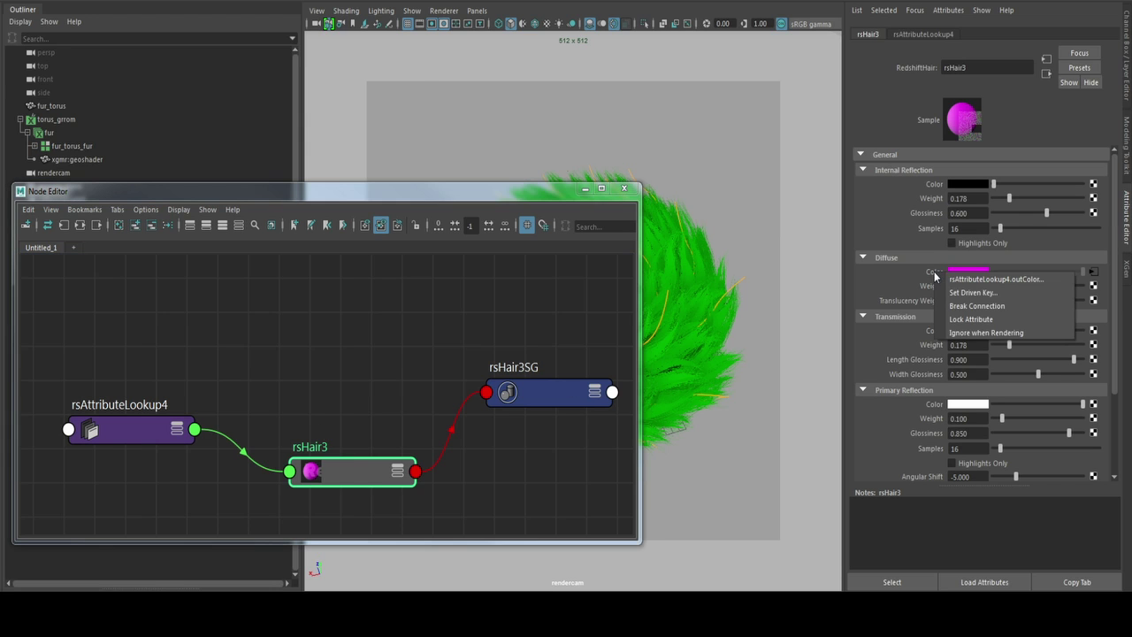
pyautogui.click(968, 307)
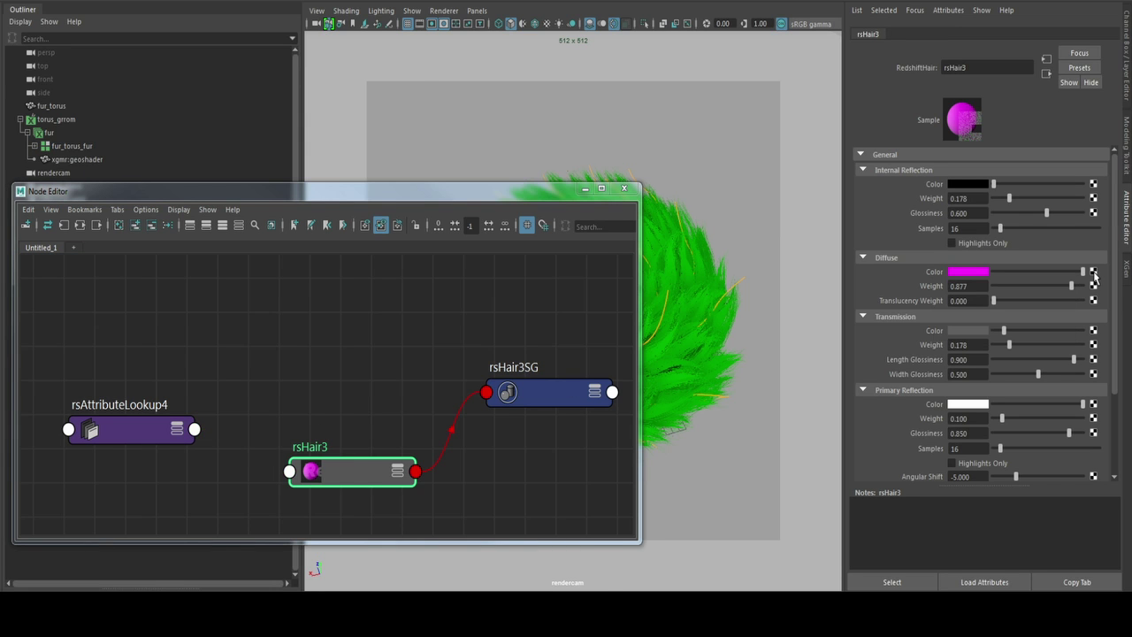
pyautogui.click(1093, 272)
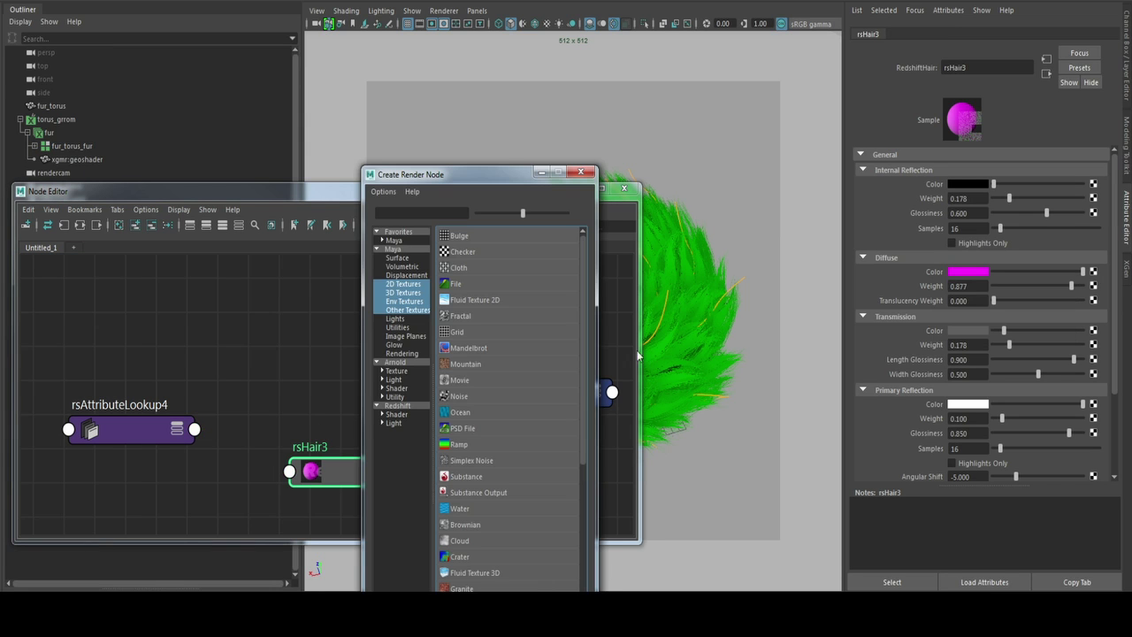
# Step: Feed a new ramp2 texture into rsHair3's diffuse colour and delete its place2dTexture4 node
pyautogui.click(462, 446)
pyautogui.moveTo(213, 406); pyautogui.dragTo(256, 333)
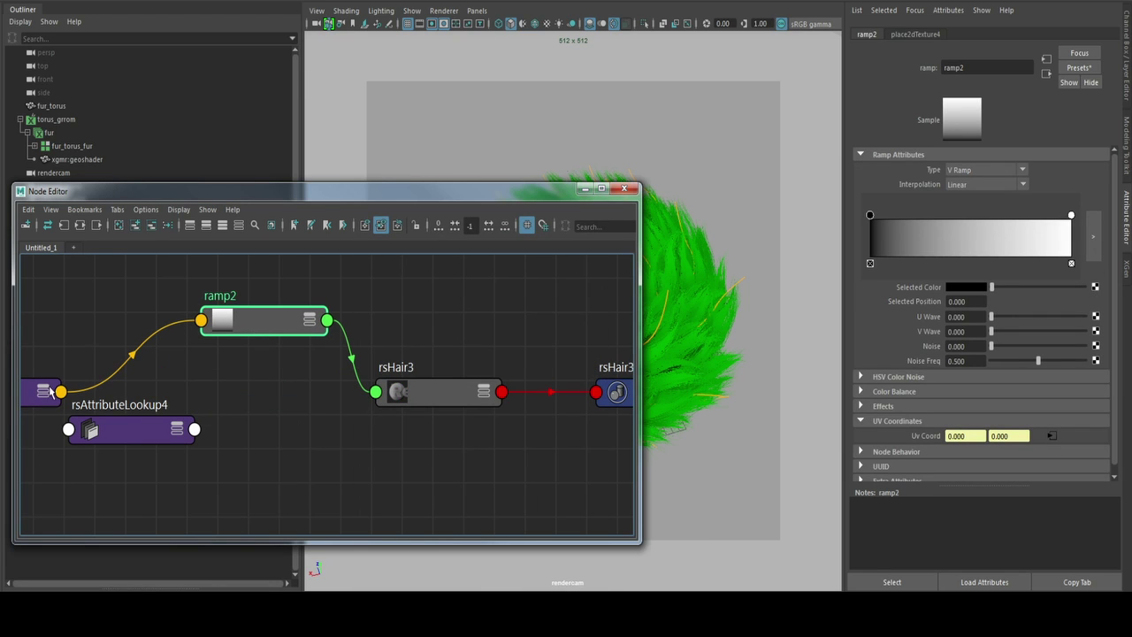
pyautogui.moveTo(32, 398); pyautogui.dragTo(105, 343)
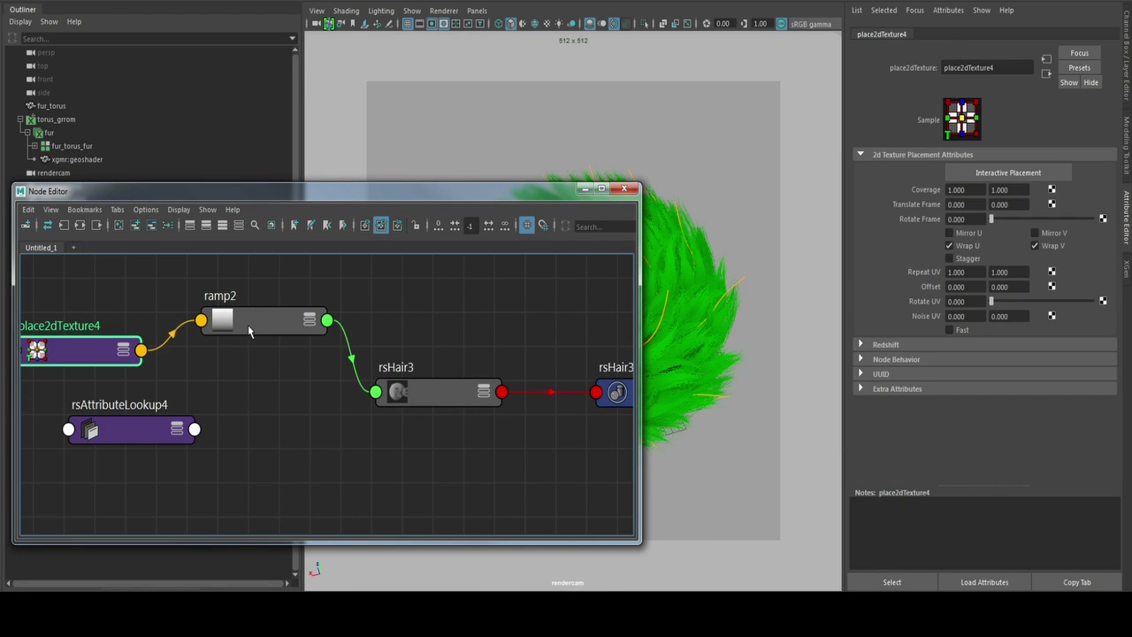
pyautogui.moveTo(252, 325); pyautogui.dragTo(282, 306)
pyautogui.moveTo(85, 343); pyautogui.dragTo(122, 354)
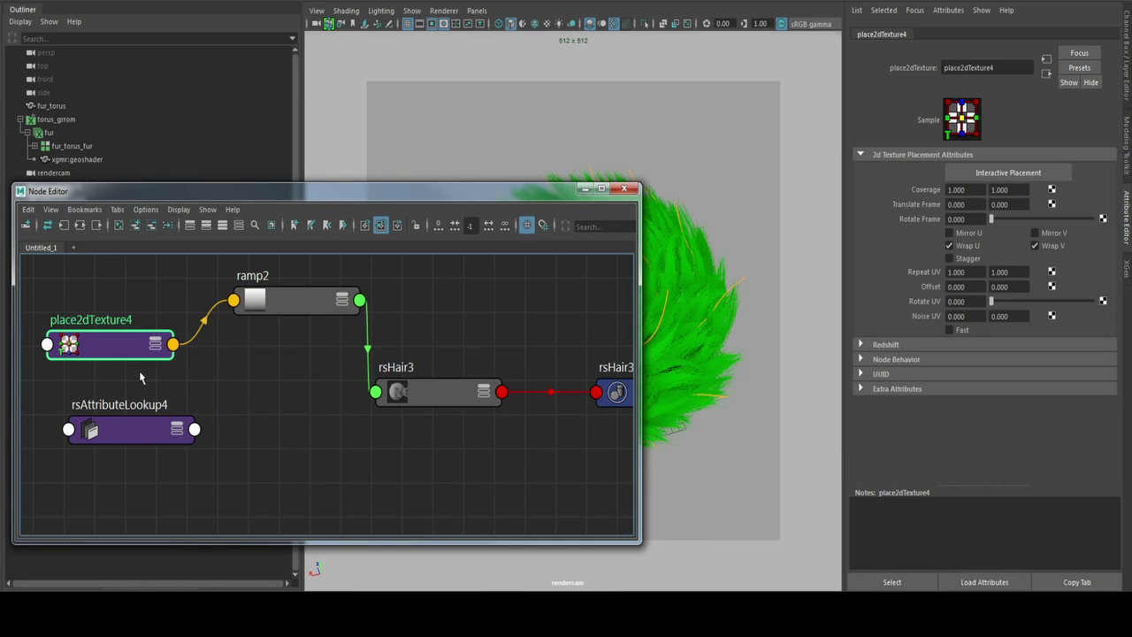
pyautogui.press('Delete')
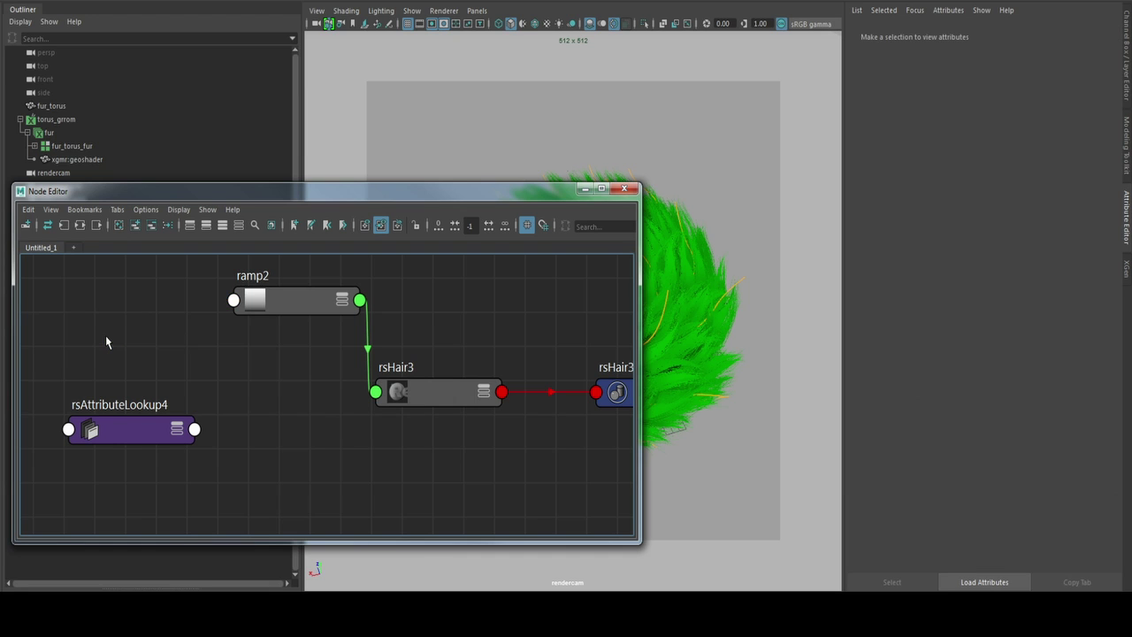
pyautogui.moveTo(299, 305); pyautogui.dragTo(248, 323)
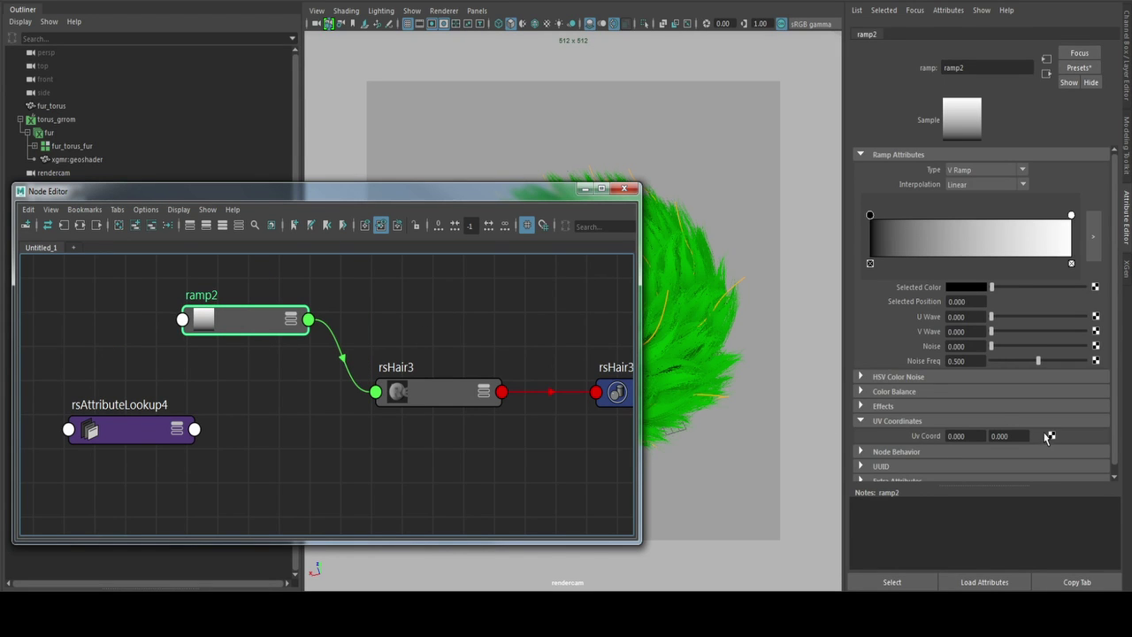
pyautogui.click(1051, 435)
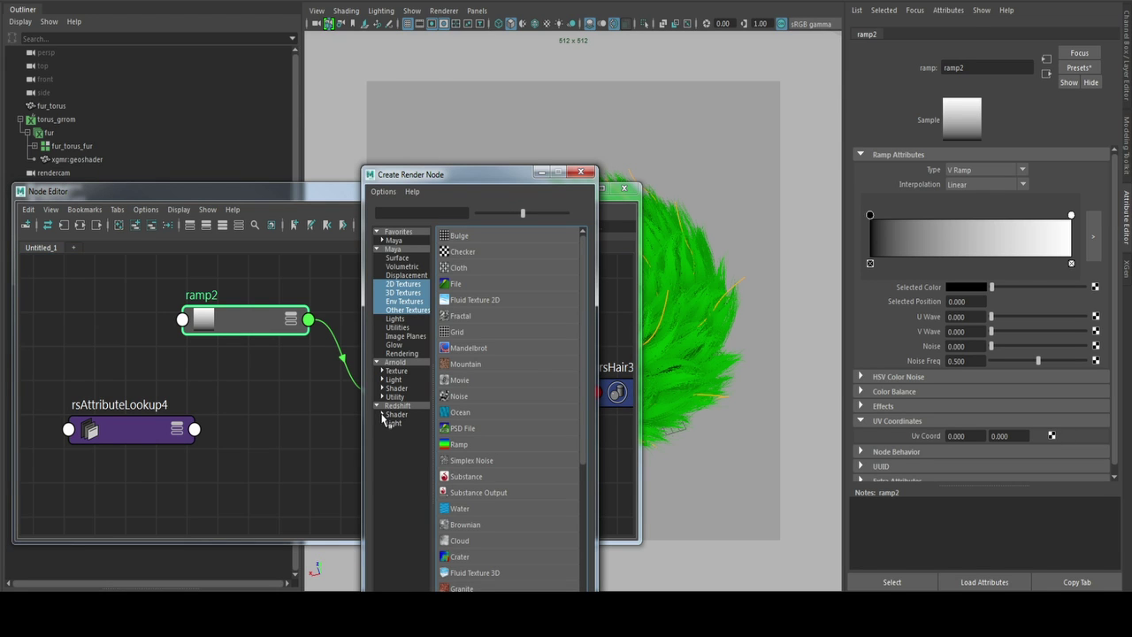
# Step: Drive ramp2's UV coordinates with a new RedshiftHairPosition node, rsHairPosition2
pyautogui.click(382, 414)
pyautogui.click(400, 431)
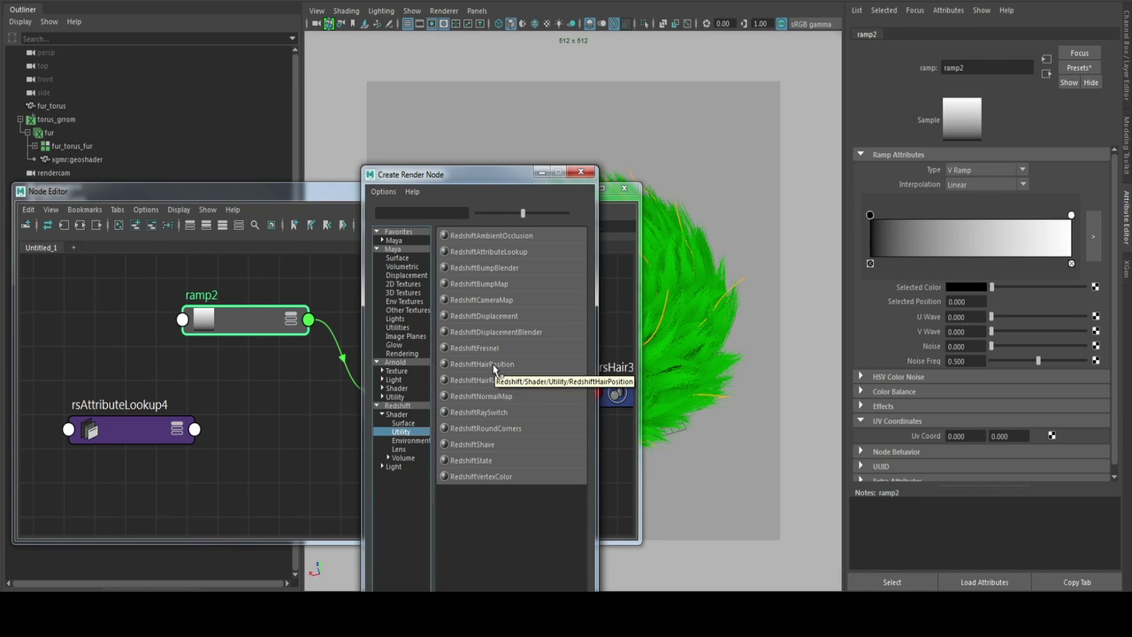
pyautogui.click(493, 368)
pyautogui.moveTo(51, 380); pyautogui.dragTo(155, 360)
# Step: Slide ramp2's black stop to 0.557 and render a fur preview
pyautogui.click(281, 313)
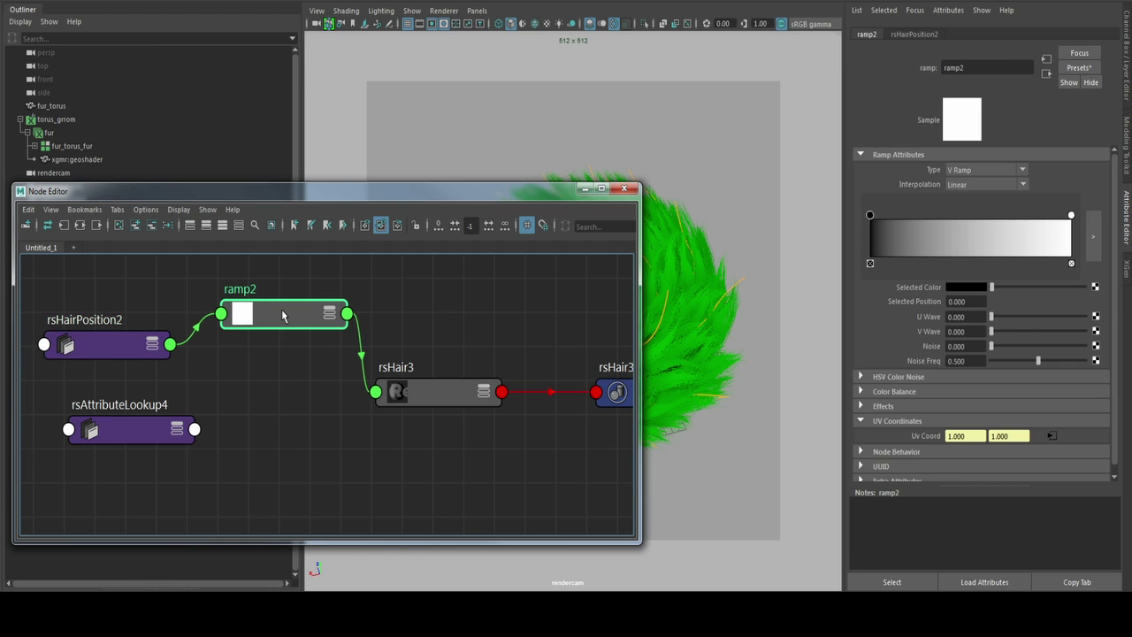
pyautogui.moveTo(870, 215); pyautogui.dragTo(981, 216)
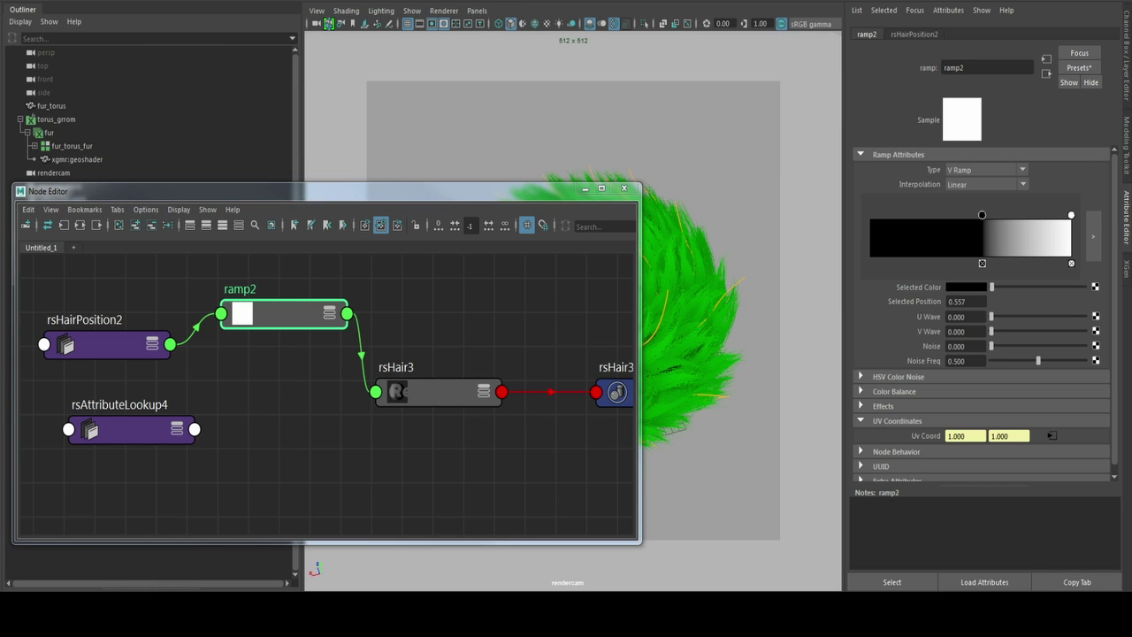
pyautogui.click(432, 5)
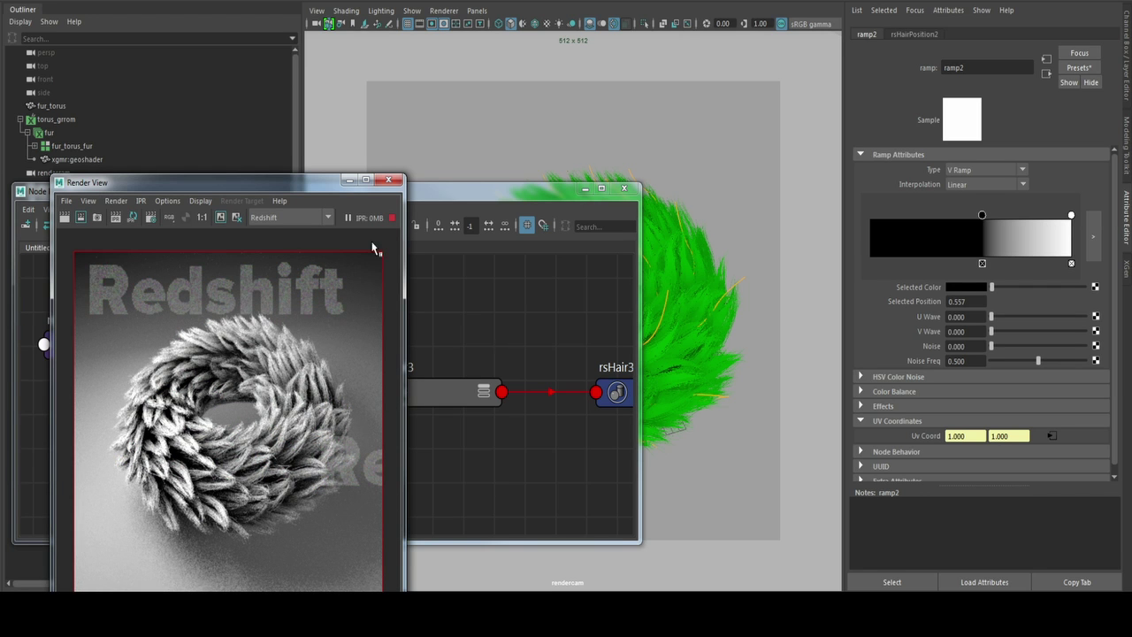
# Step: Connect rsAttributeLookup4 to ramp2's colour stop at 0.557 and re-render the green-and-white fur
pyautogui.click(387, 181)
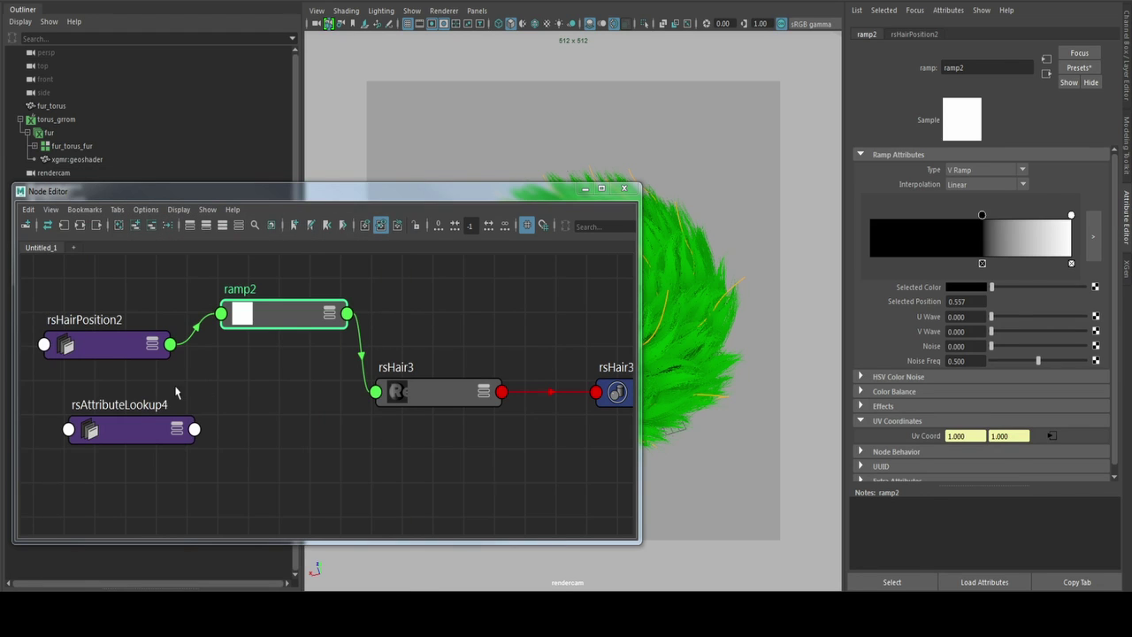
pyautogui.click(126, 433)
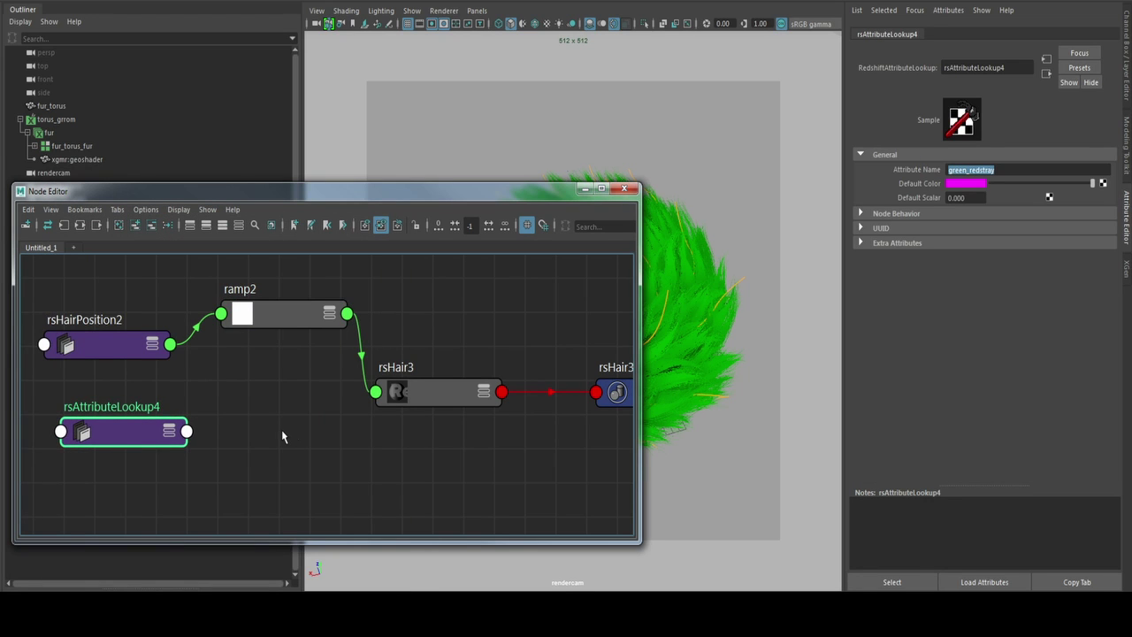
pyautogui.click(274, 316)
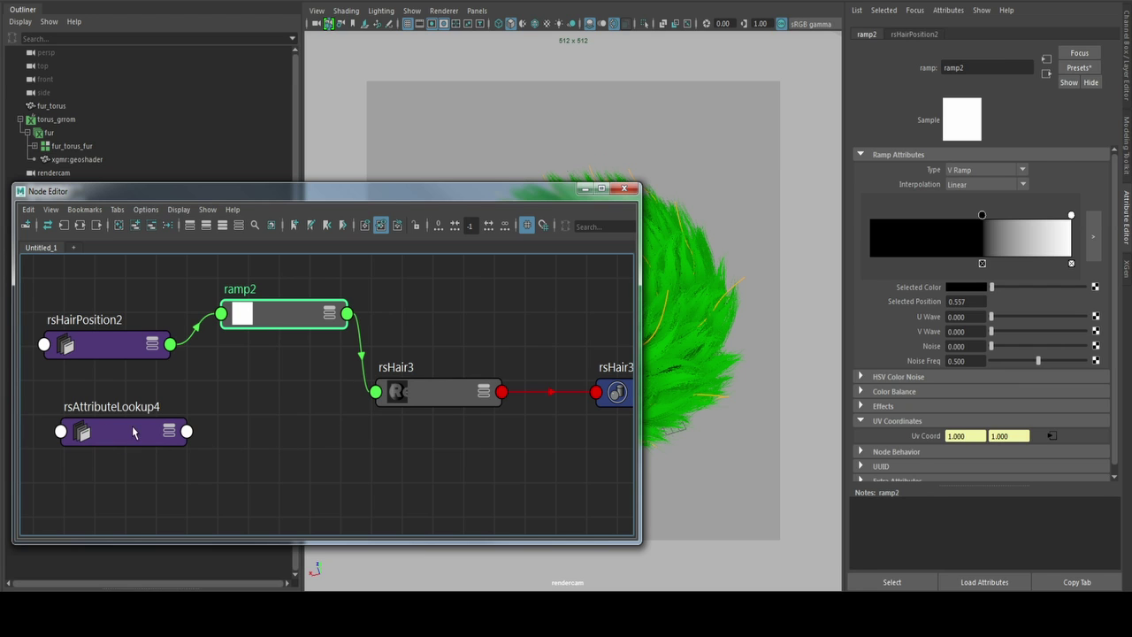
pyautogui.moveTo(135, 434); pyautogui.dragTo(133, 432)
pyautogui.click(276, 320)
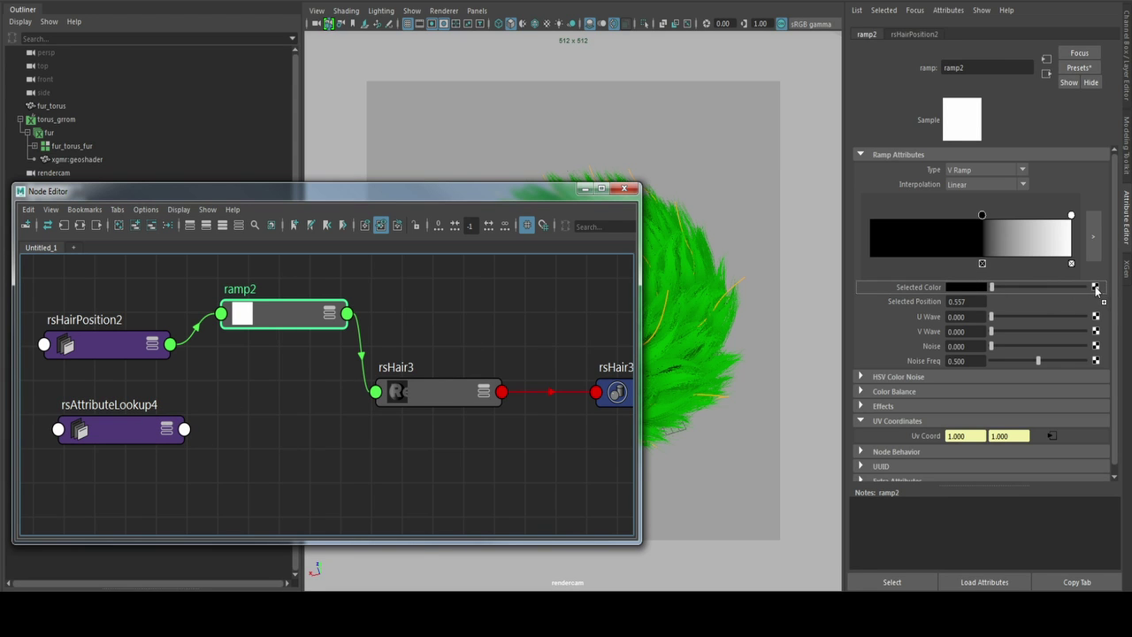
pyautogui.moveTo(1096, 289); pyautogui.dragTo(1095, 287, button='middle')
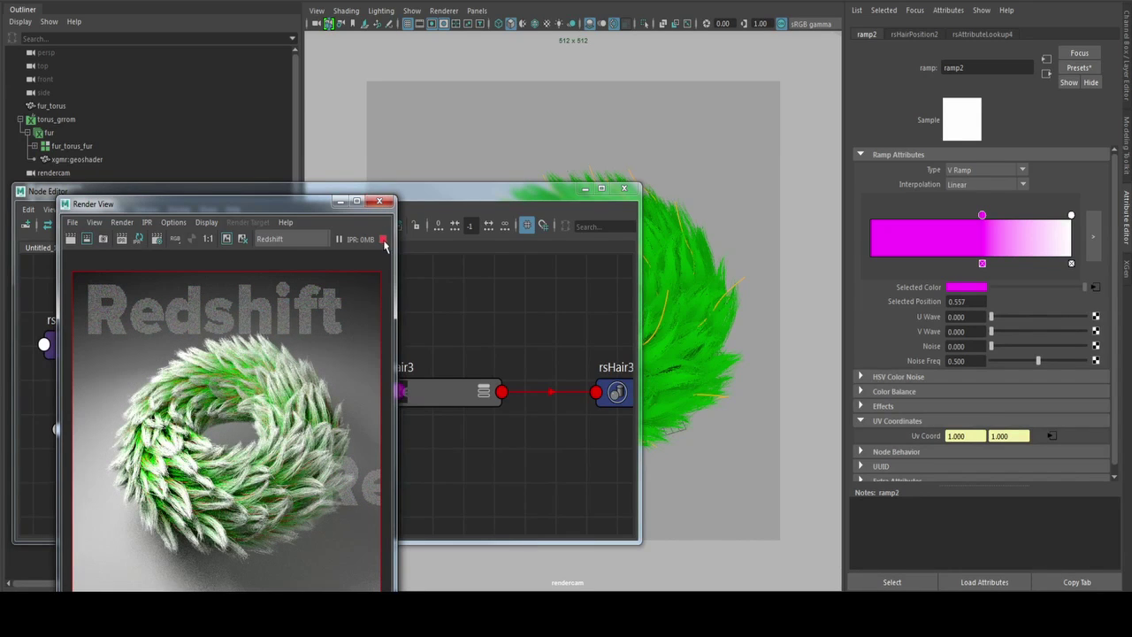
# Step: Slide ramp2's magenta looked-up colour stop further along the ramp
pyautogui.click(381, 203)
pyautogui.click(459, 334)
pyautogui.click(298, 318)
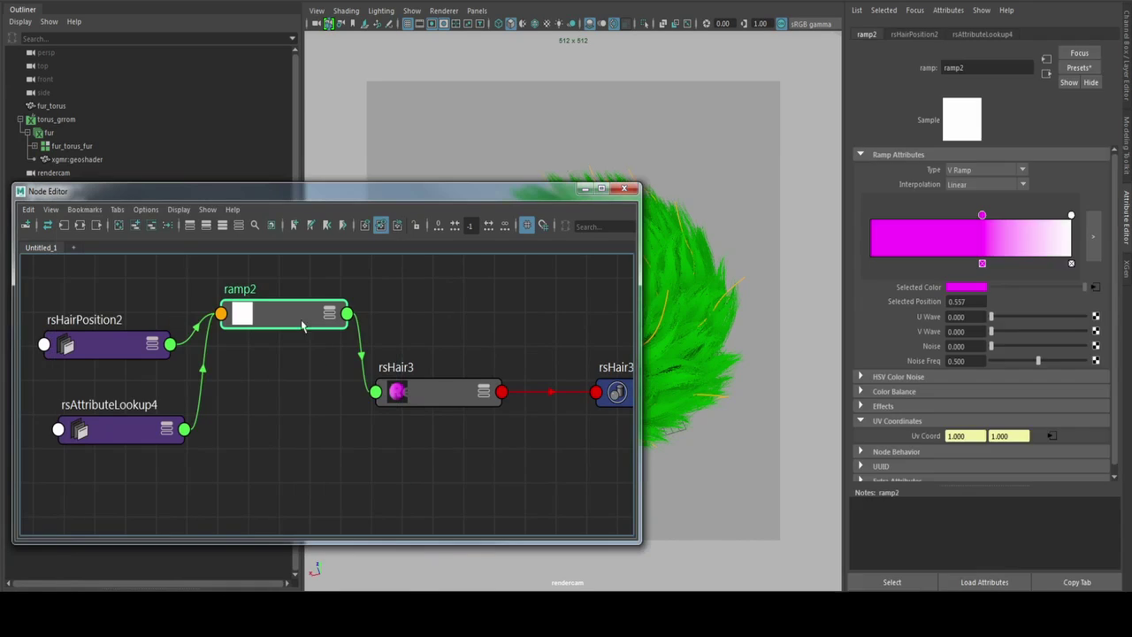
pyautogui.moveTo(982, 215); pyautogui.dragTo(1022, 216)
# Step: Make ramp2's end stop at 1.000 pale yellow, then view the XGen Preview/Output settings
pyautogui.click(1071, 216)
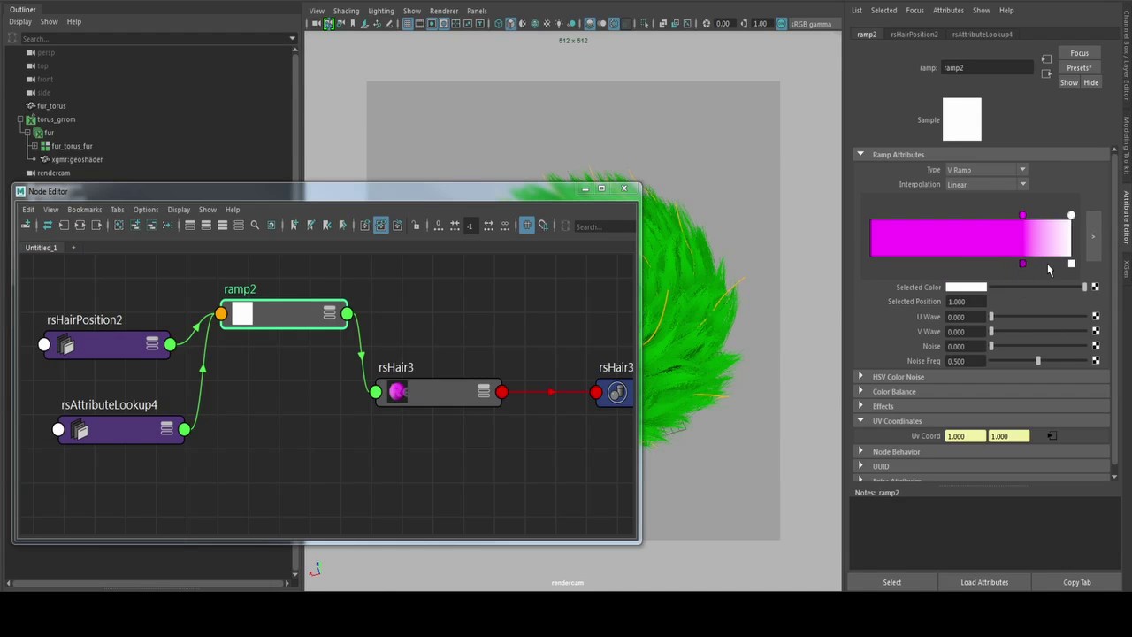
pyautogui.click(977, 289)
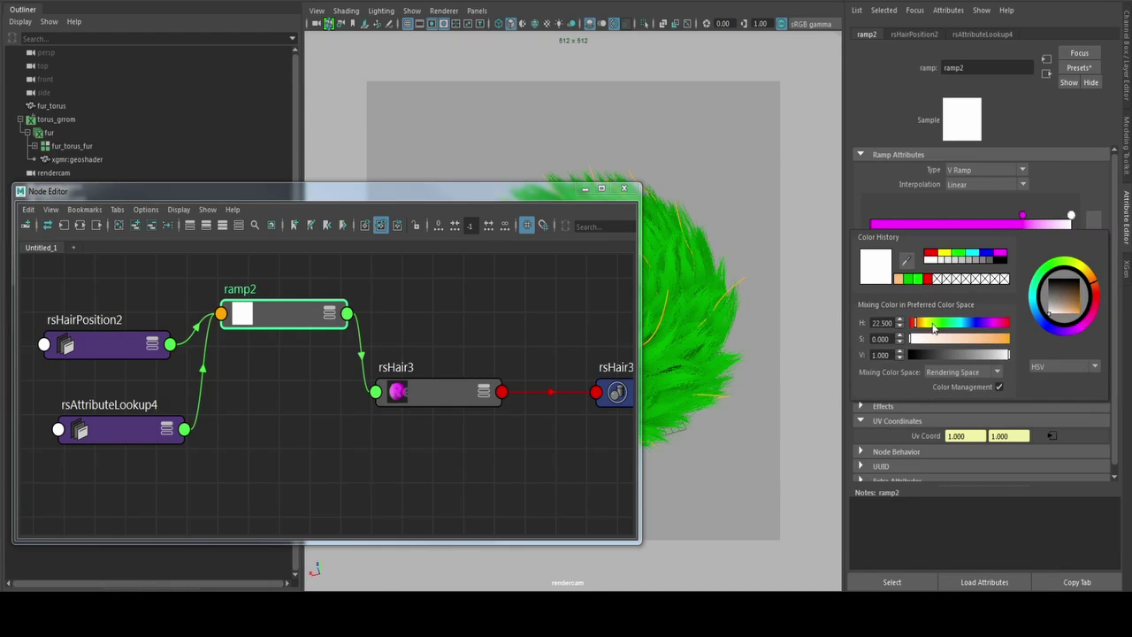
pyautogui.moveTo(923, 322); pyautogui.dragTo(973, 344)
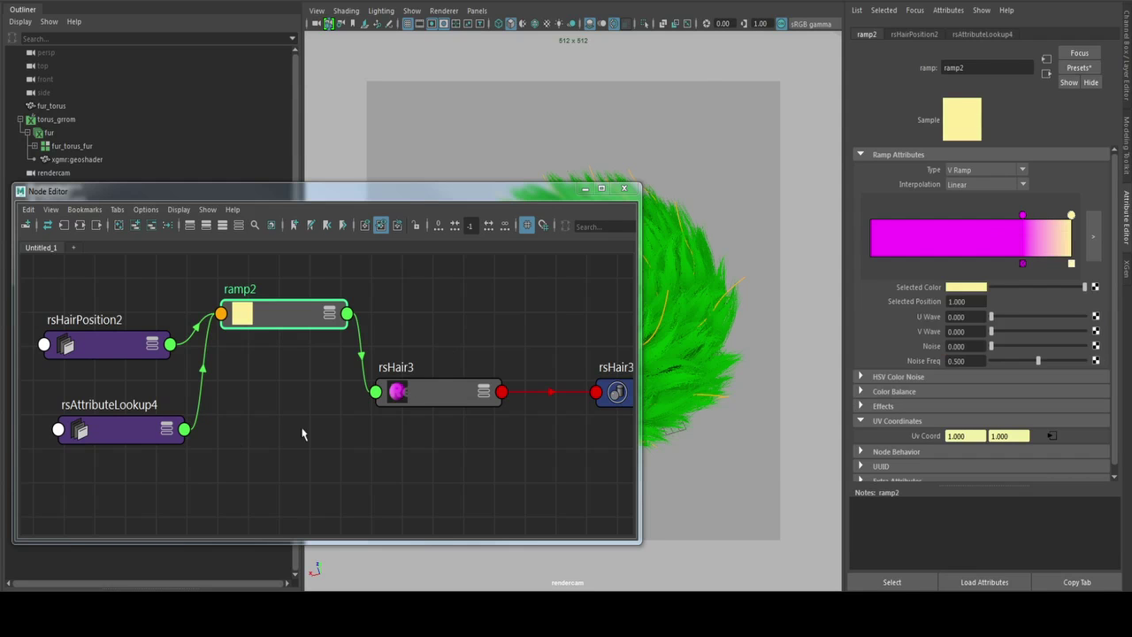
pyautogui.click(110, 439)
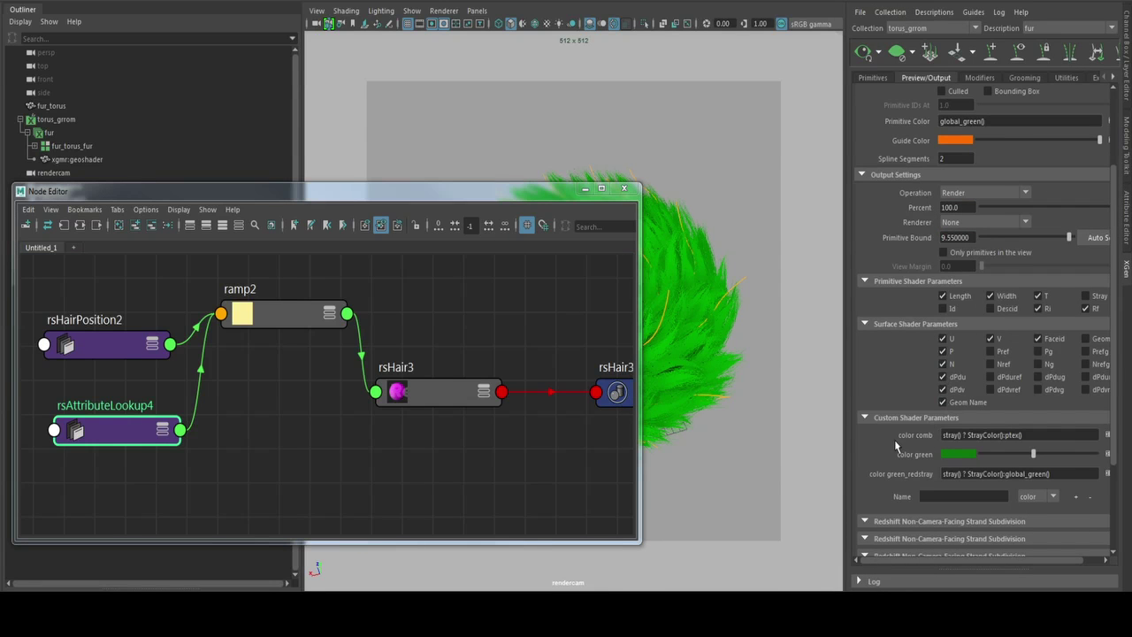
# Step: Inspect the XGen color ptex expression without changes, then orbit the camouflage-painted torus in Mudbox
pyautogui.moveTo(846, 209); pyautogui.dragTo(805, 208)
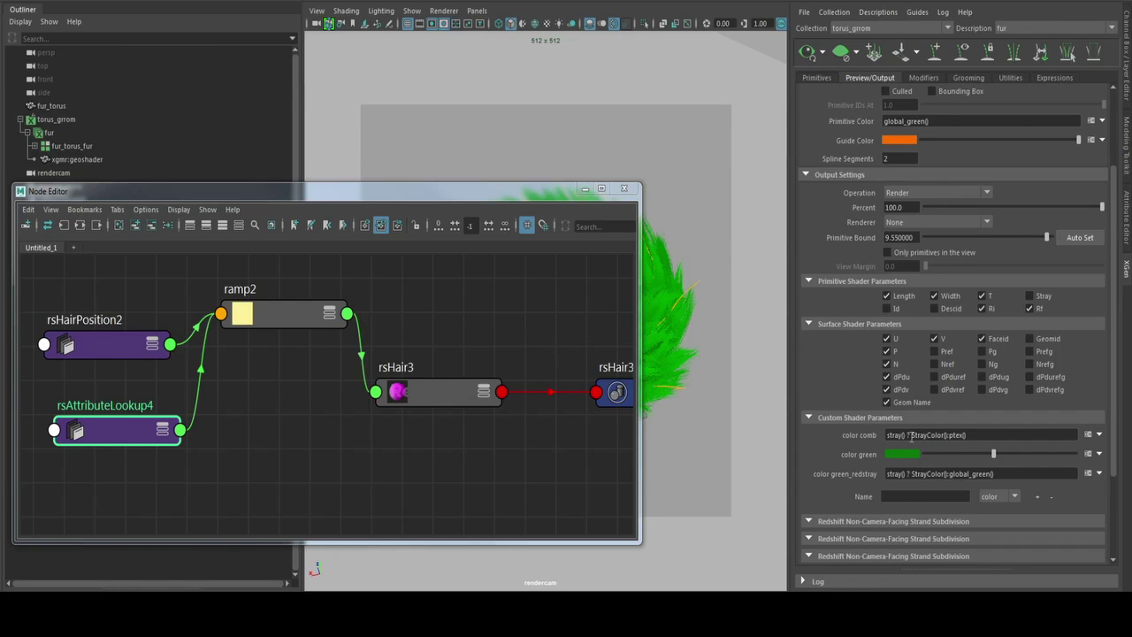
pyautogui.click(1052, 78)
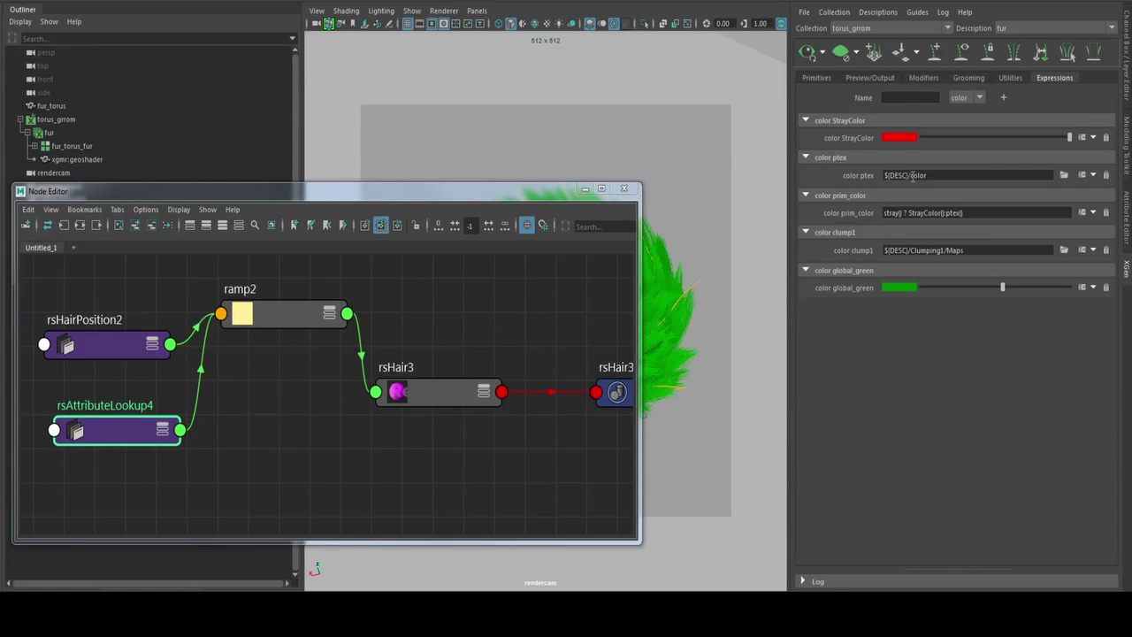
pyautogui.click(1064, 176)
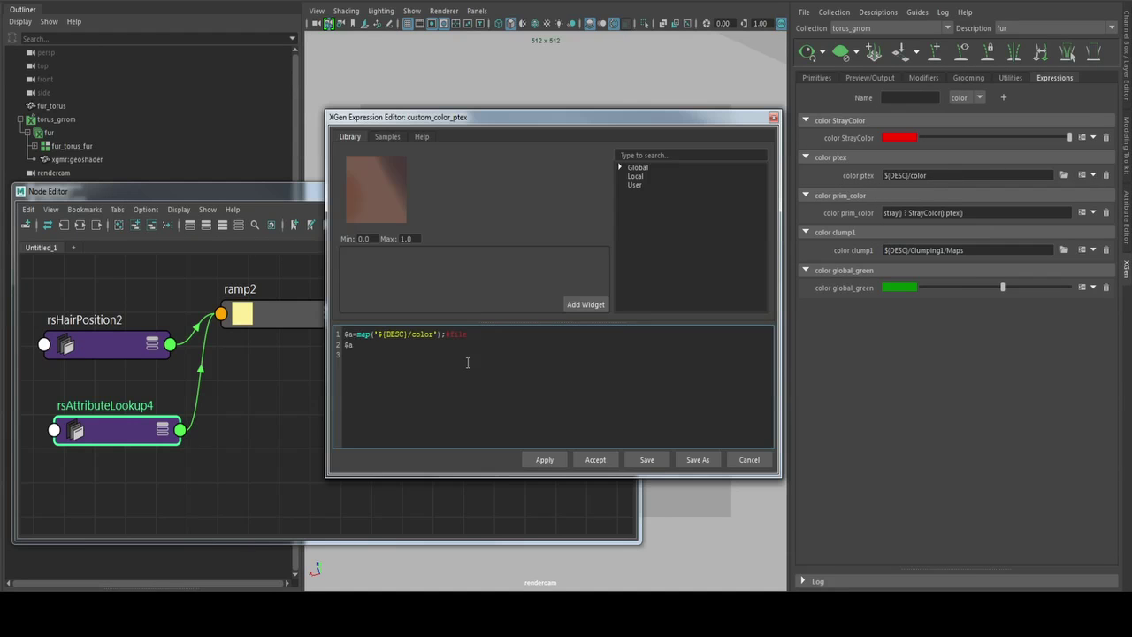
pyautogui.click(748, 460)
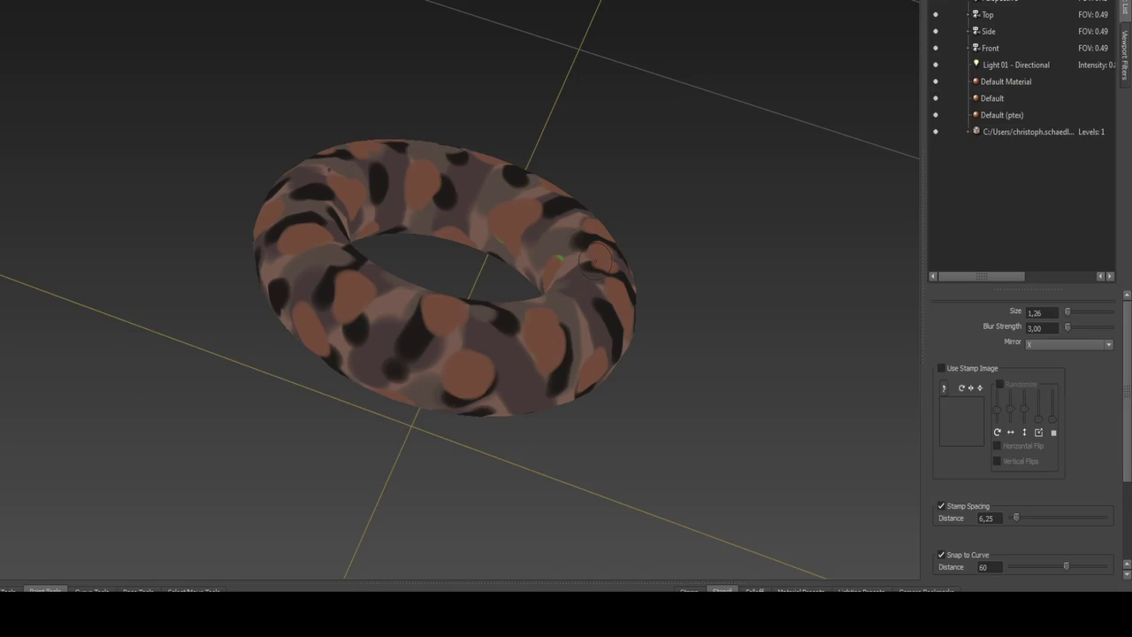
pyautogui.keyDown('alt'); pyautogui.moveTo(597, 259); pyautogui.dragTo(425, 205); pyautogui.keyUp('alt')
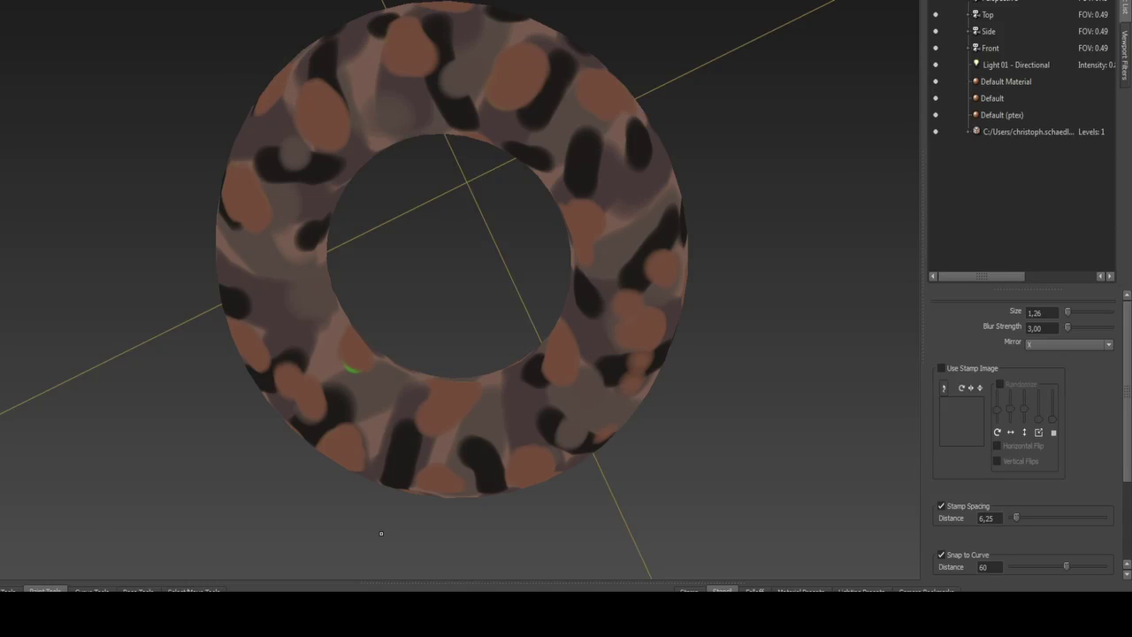
# Step: Switch from Mudbox back to Maya's XGen colour expressions
pyautogui.click(581, 577)
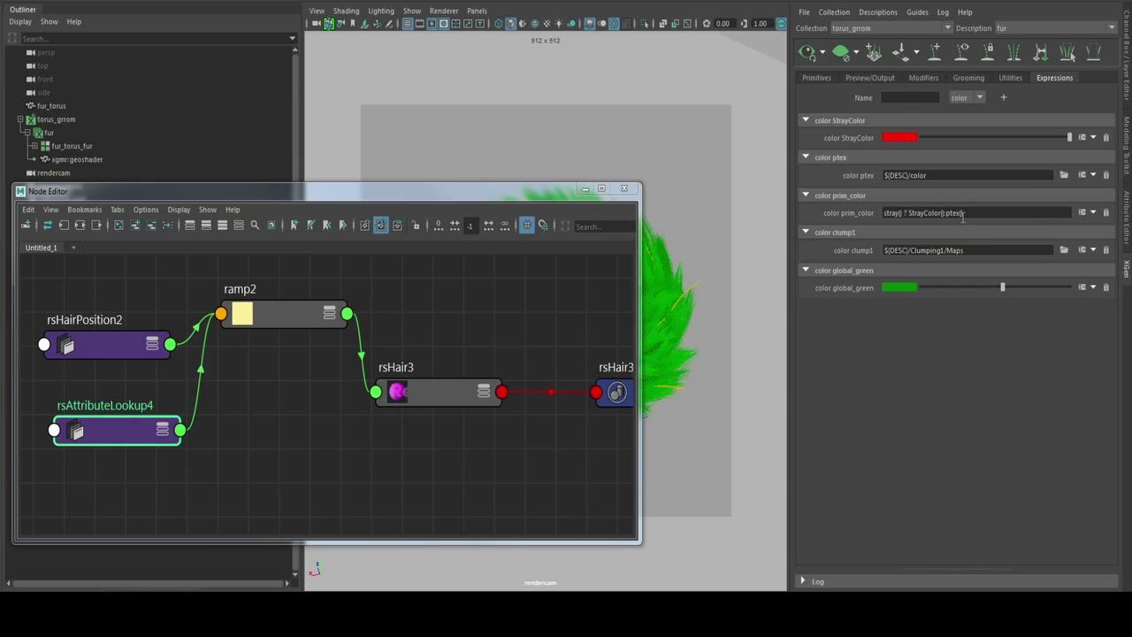
# Step: Check the color comb parameter, then set rsAttributeLookup4's Attribute Name to comb
pyautogui.click(870, 77)
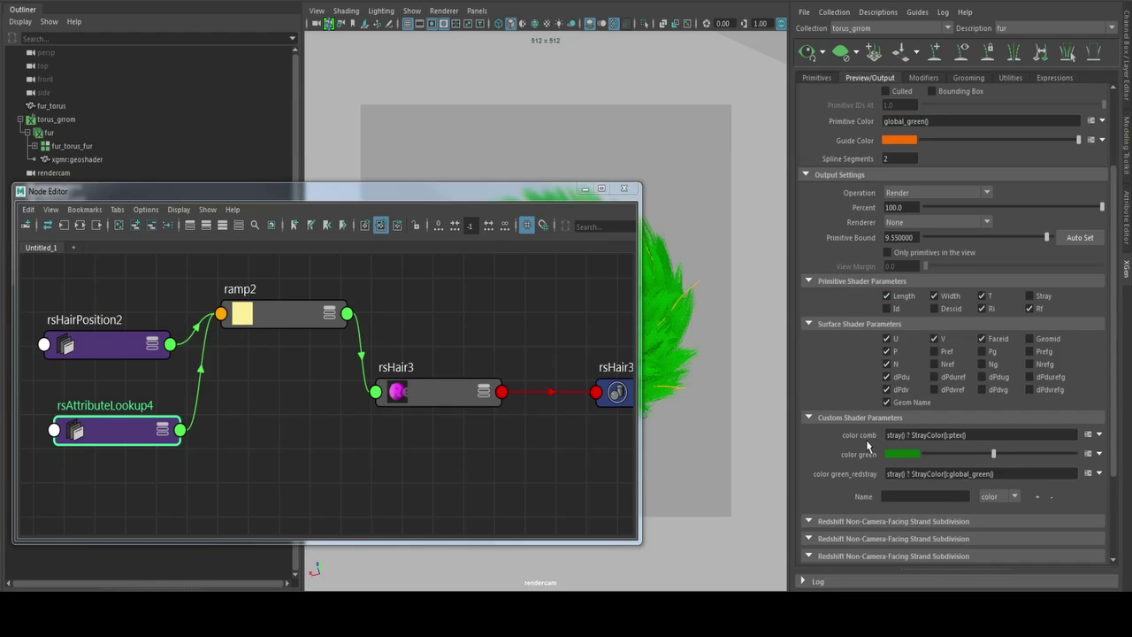
pyautogui.doubleClick(121, 435)
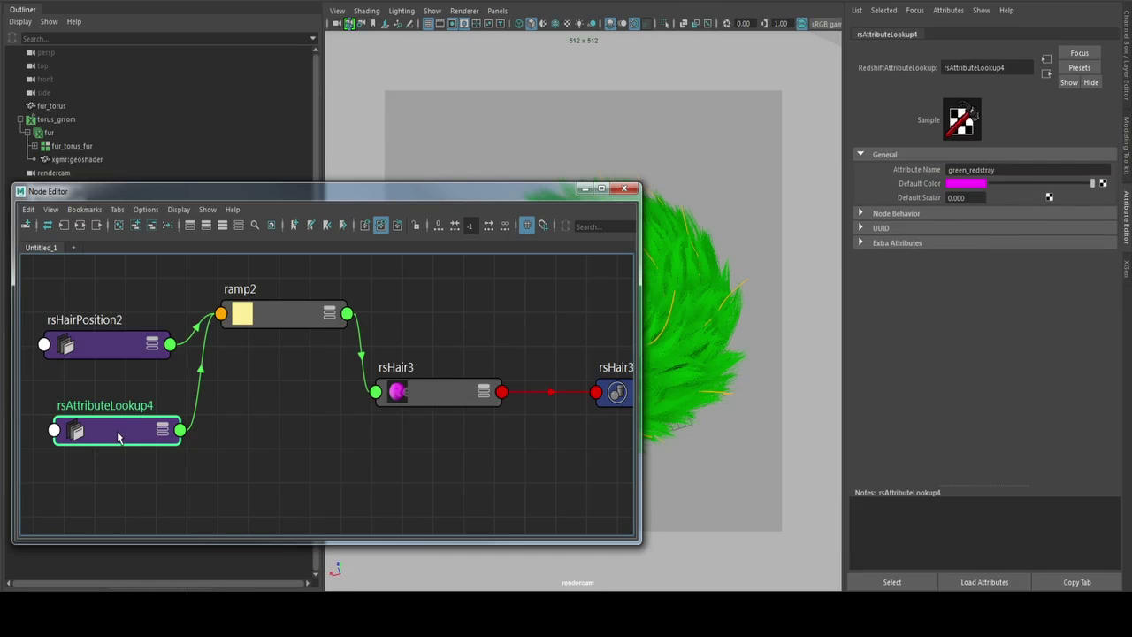
pyautogui.doubleClick(972, 169)
pyautogui.write('comb')
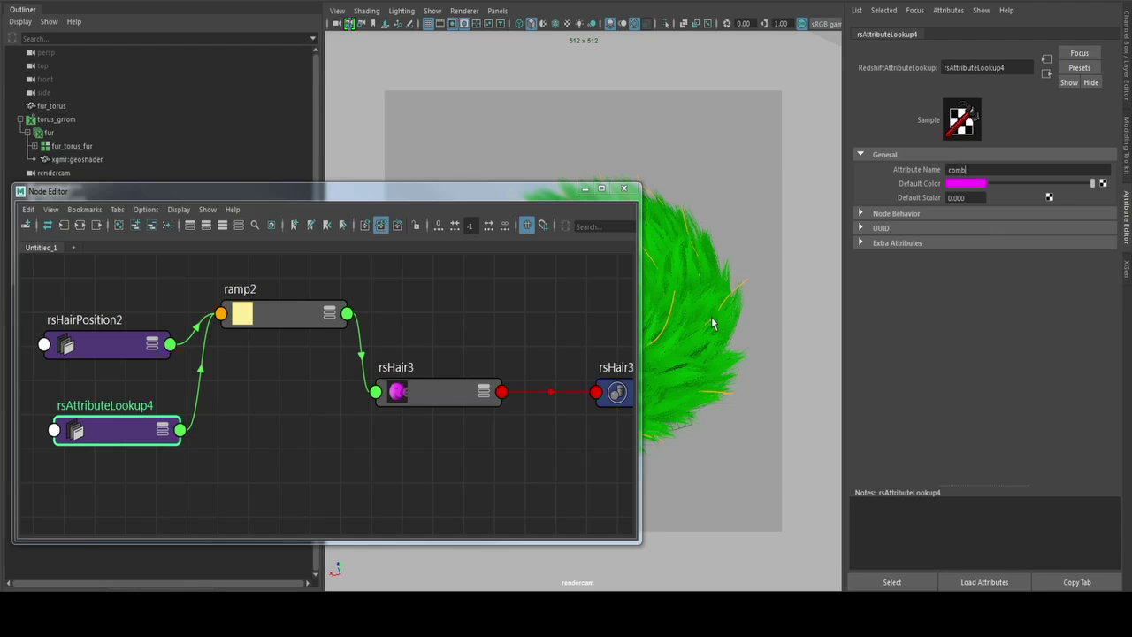
pyautogui.press('Return')
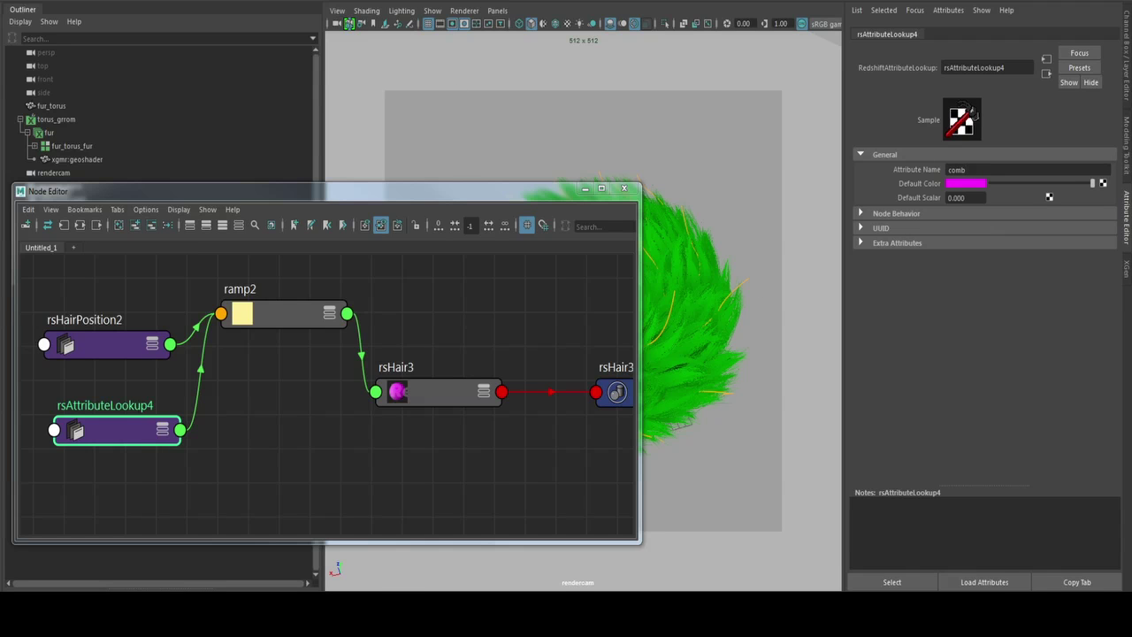